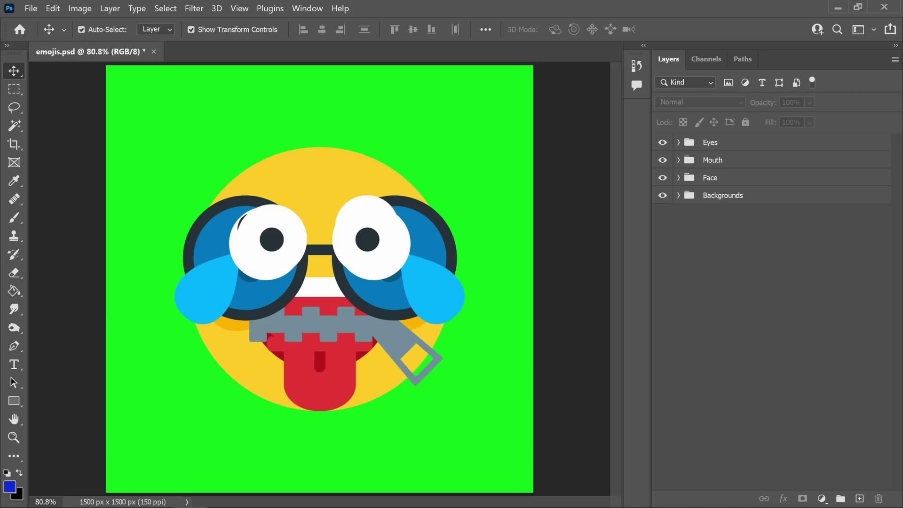
Step: Check the document's canvas size without changing it
key("ctrl+alt+c")
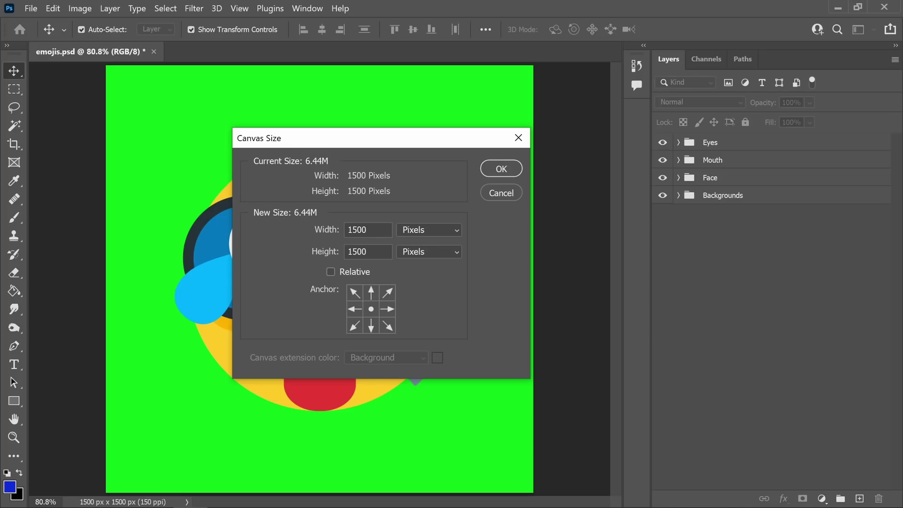
key("Return")
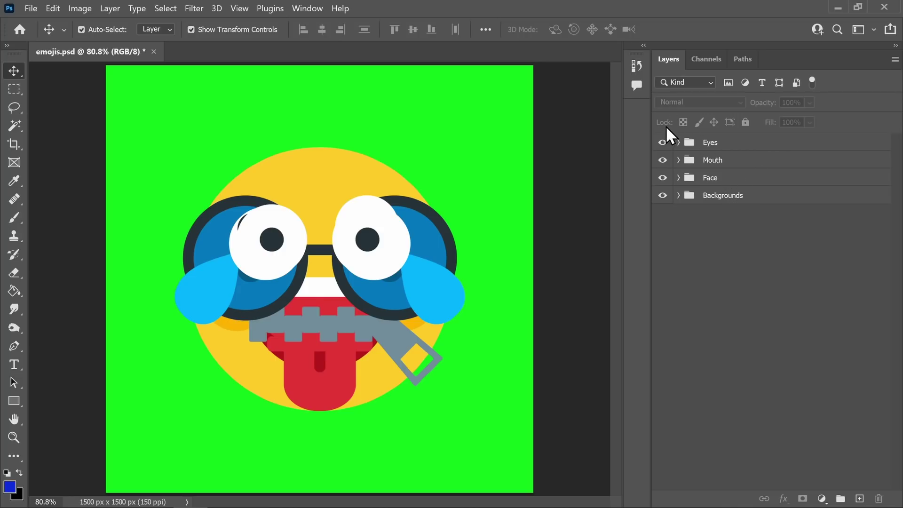
Step: Expand the Eyes and Mouth groups and hide the Rolling, Tears, Wink, Happy and Glasses layers, leaving only boo among the eyes
left_click(678, 142)
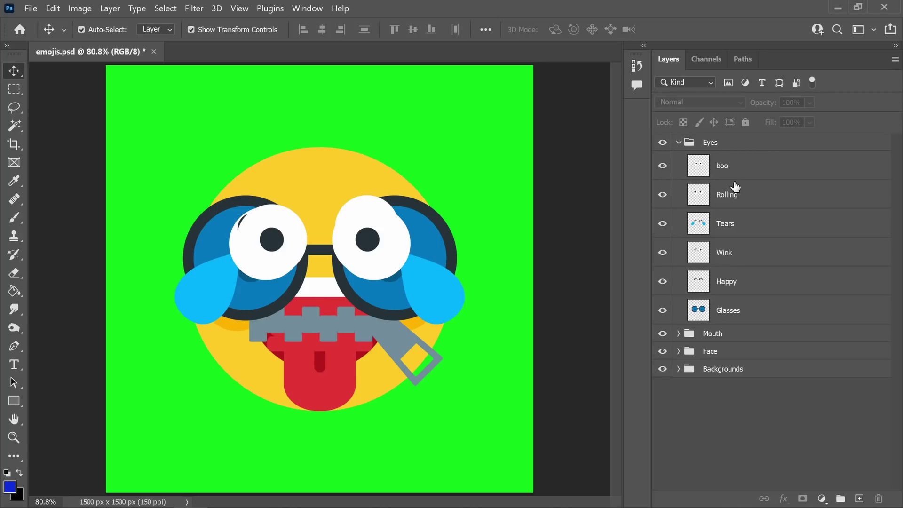
left_click(678, 334)
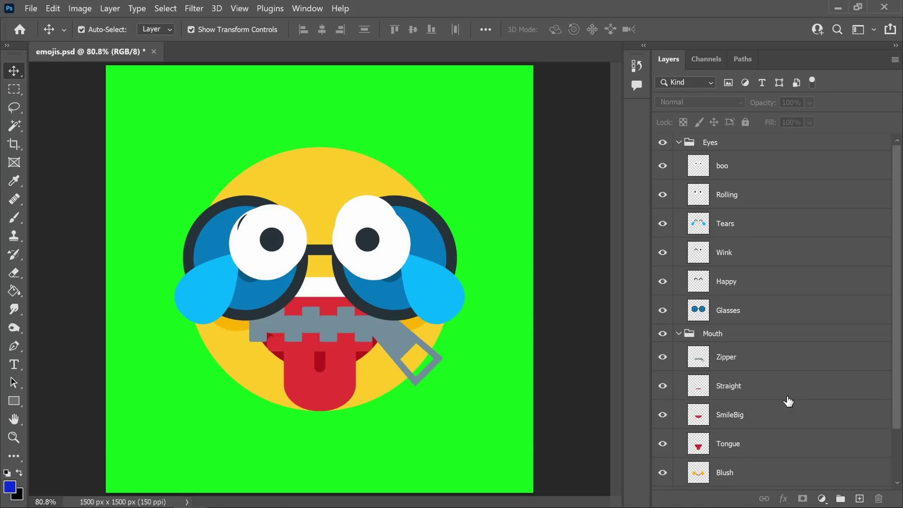
left_click(663, 194)
left_click(662, 224)
left_click(663, 252)
left_click(663, 282)
left_click(662, 310)
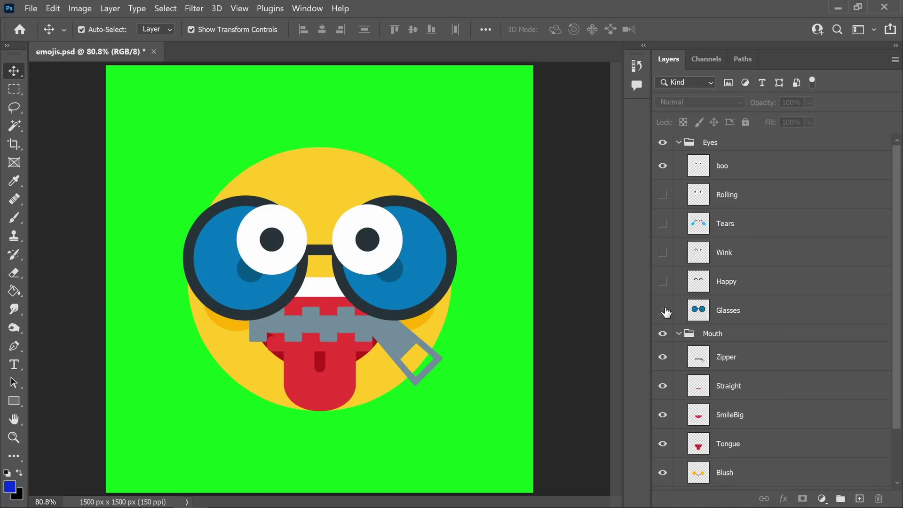
Step: Hide the Straight, SmileBig, Tongue, Blush and Teeth layers so that Zipper is the only mouth shown
scroll(710, 385, "down", 1)
left_click(663, 367)
left_click(663, 397)
left_click(663, 426)
left_click(662, 455)
scroll(661, 443, "down", 3)
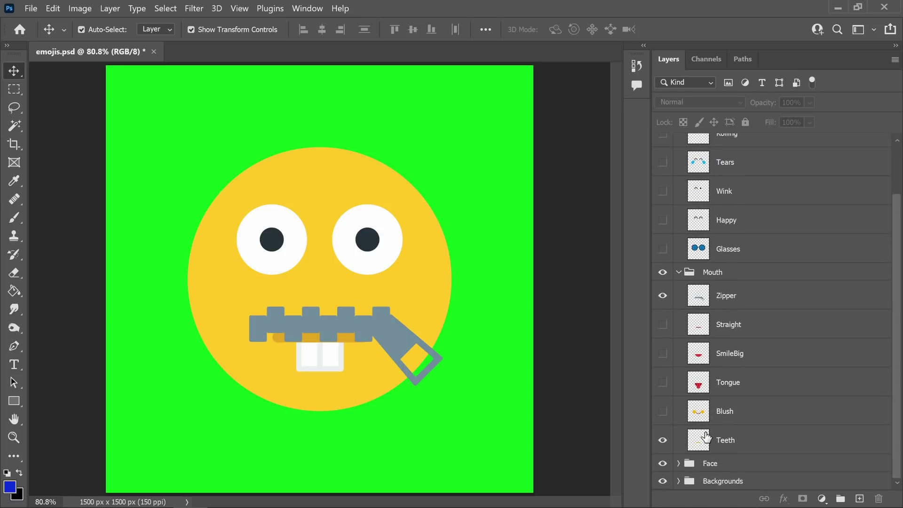
left_click(663, 440)
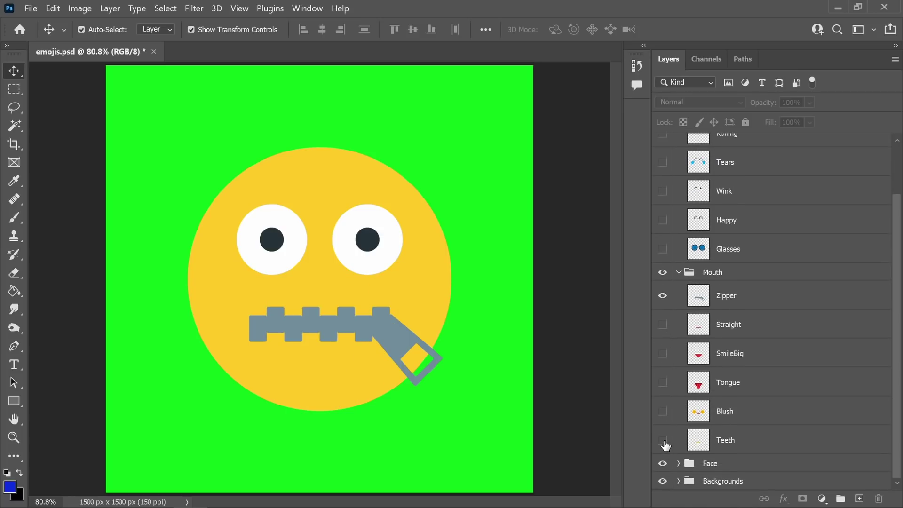
Step: Expand the Face and Backgrounds groups and hide the Green and Purple layers to reveal the Blue background
left_click(679, 464)
scroll(700, 427, "down", 1)
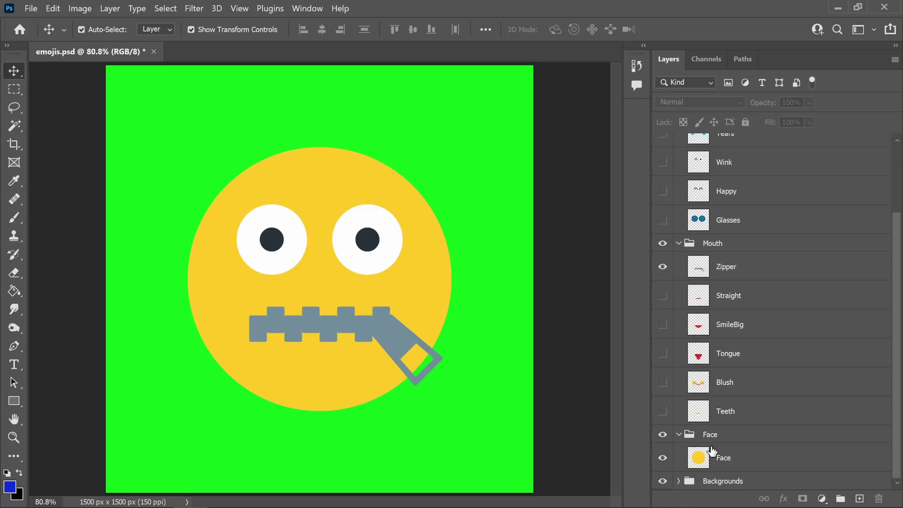
left_click(681, 481)
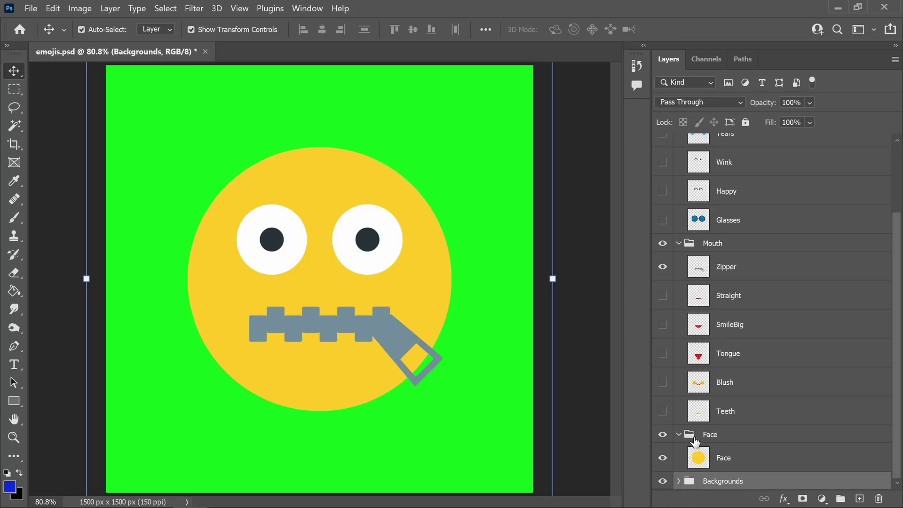
left_click(679, 482)
scroll(687, 446, "down", 2)
left_click(584, 408)
scroll(706, 423, "down", 1)
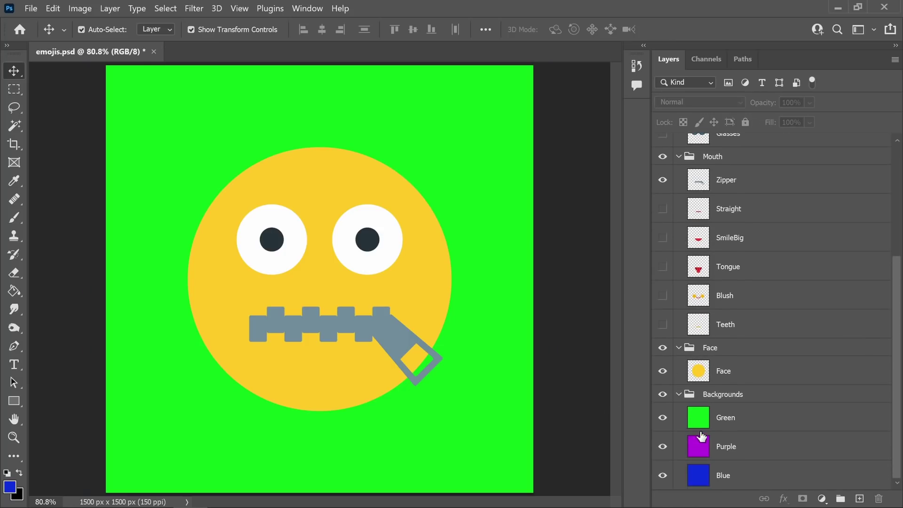
left_click(662, 418)
left_click(662, 447)
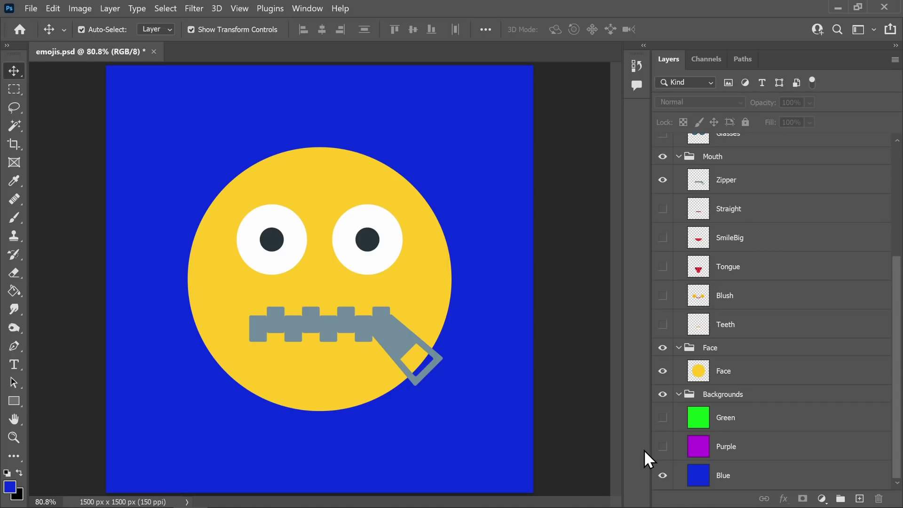
Step: Make all hidden eye, mouth and background layers visible again and collapse the layer groups
left_click_drag(663, 446, 663, 141)
left_click(679, 142)
left_click(679, 160, "ctrl")
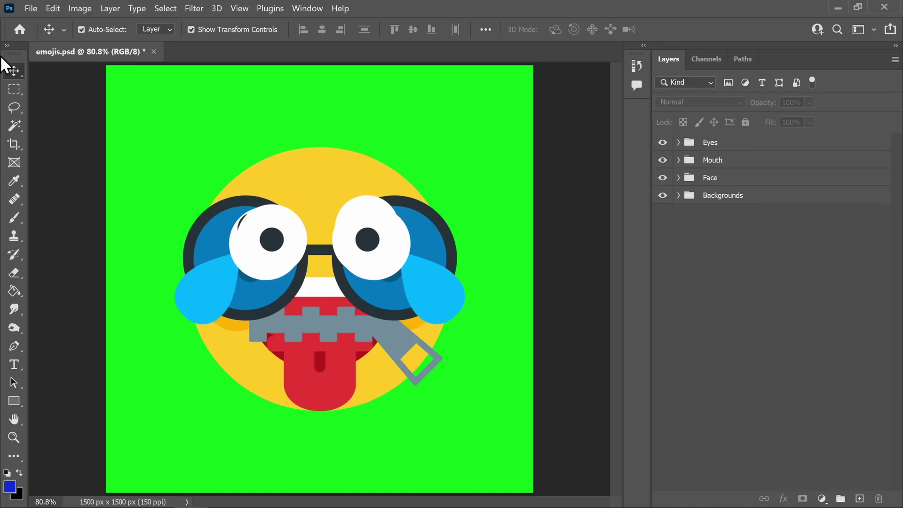
Step: Review the Export As settings for the whole document and leave without exporting
left_click(33, 8)
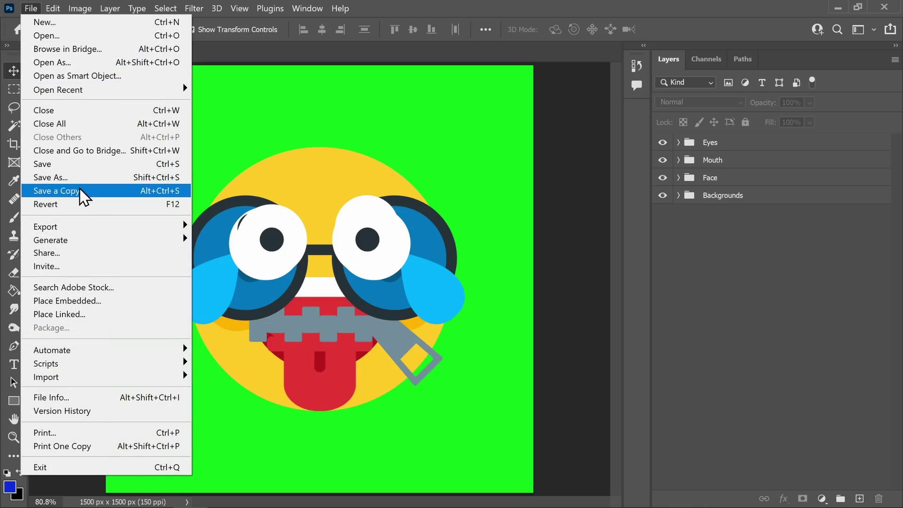
mouse_move(127, 228)
left_click(249, 239)
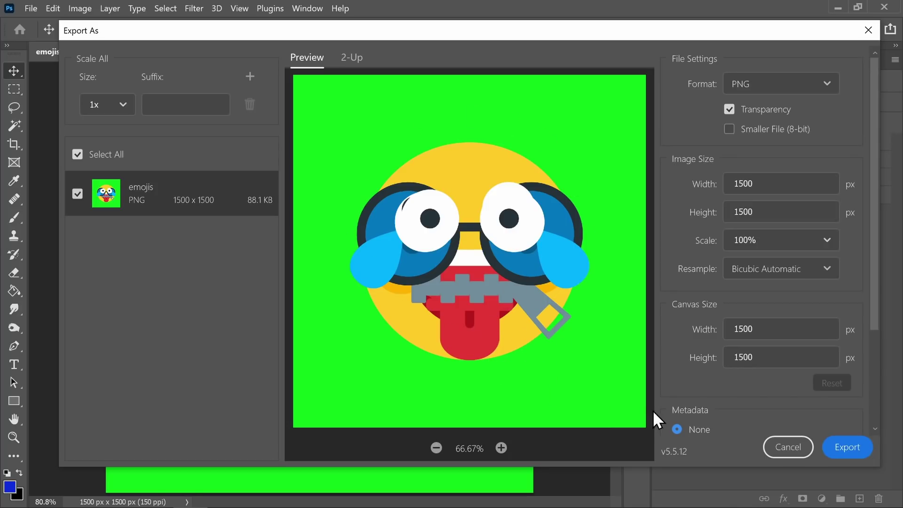
left_click(795, 447)
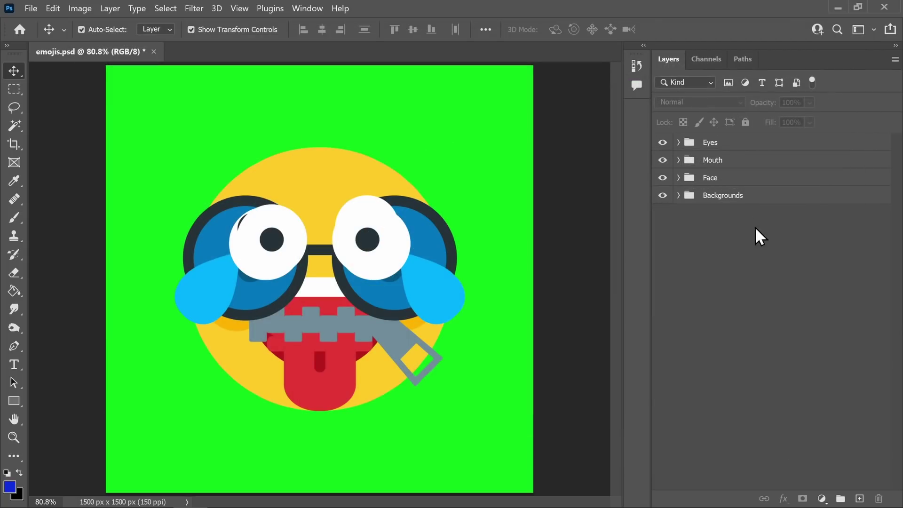
Step: Expand the Eyes group, review the Export As settings for the boo layer alone, and leave without exporting
left_click(678, 143)
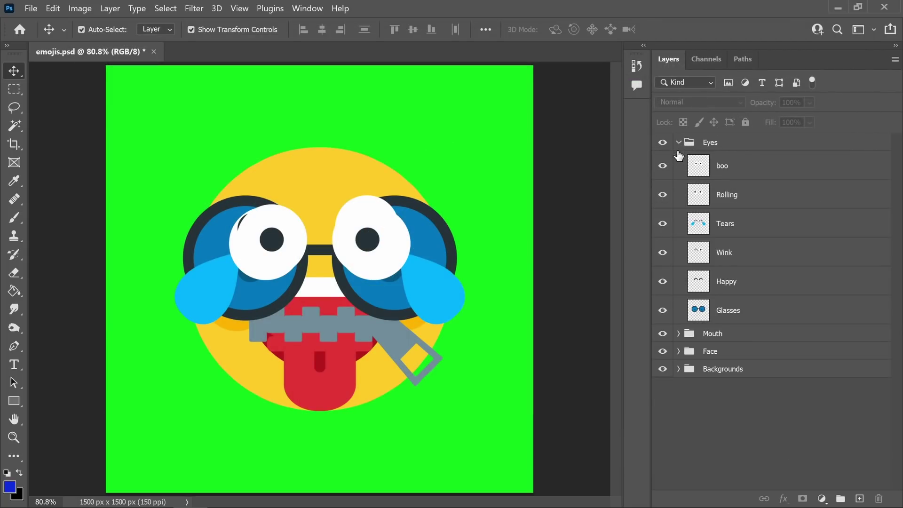
right_click(724, 167)
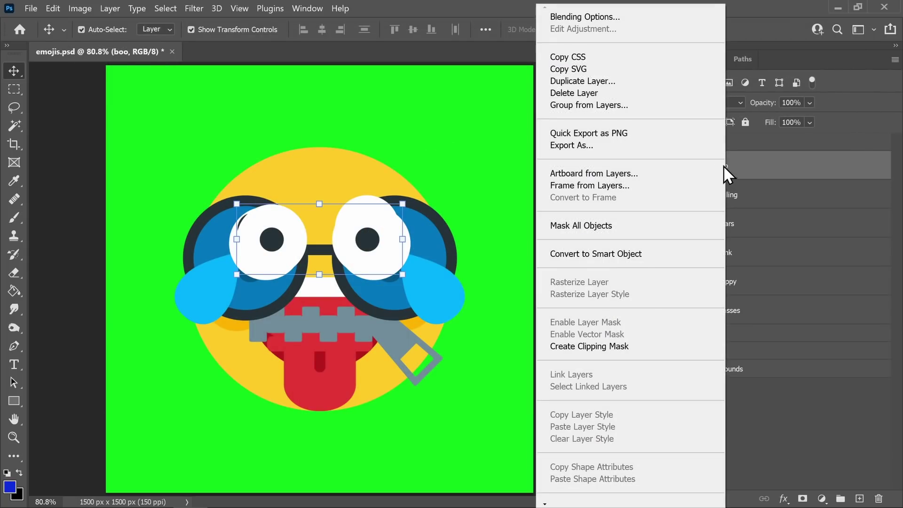
left_click(616, 145)
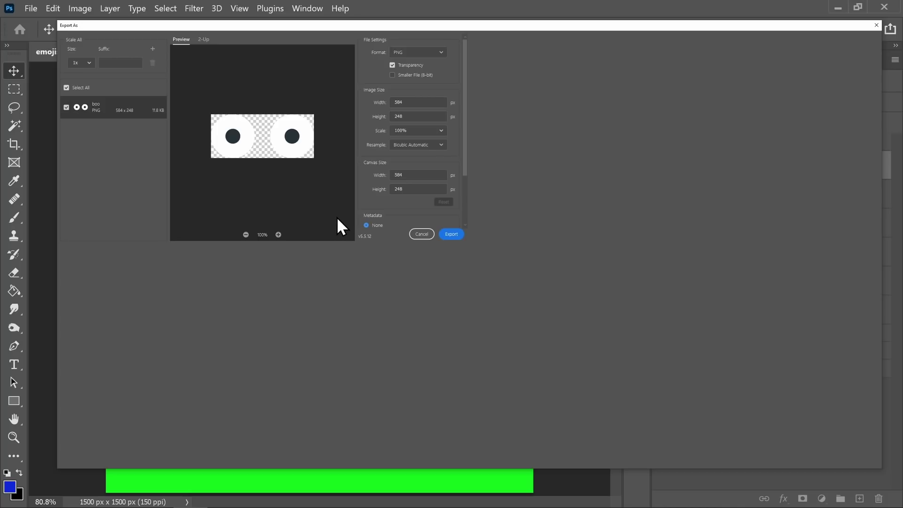
left_click(422, 234)
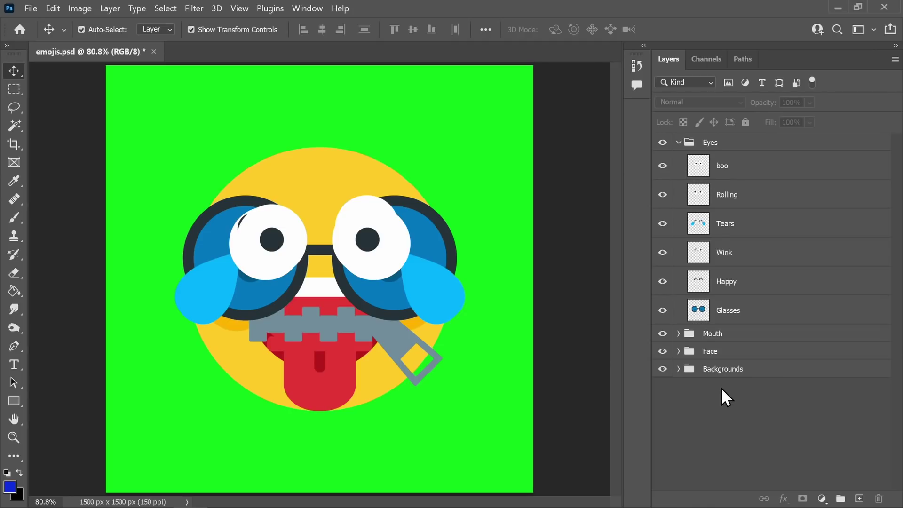
Step: Start exporting the layers to files and choose the "ps layers" folder as the destination
left_click(30, 6)
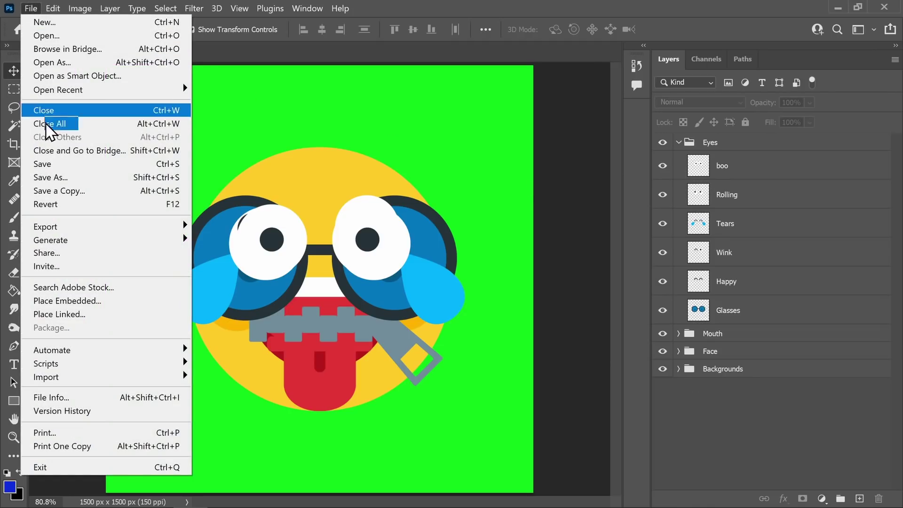
mouse_move(57, 227)
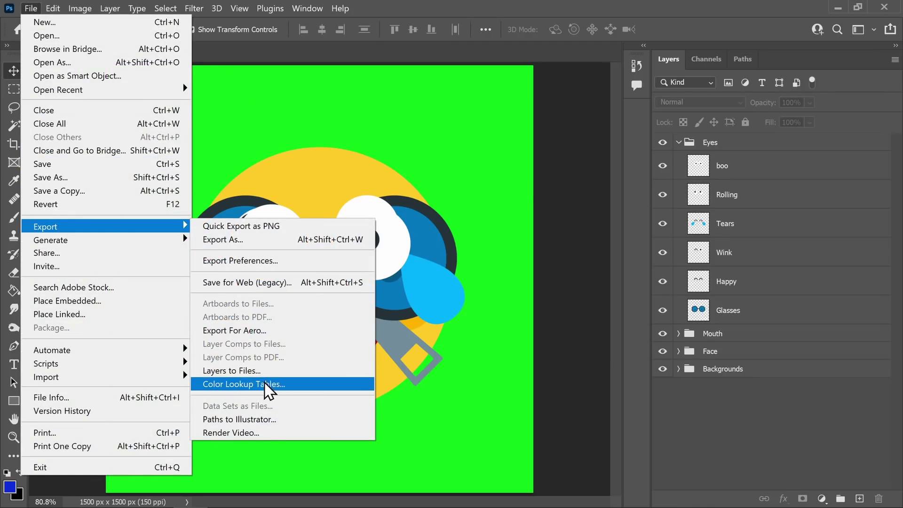
left_click(266, 372)
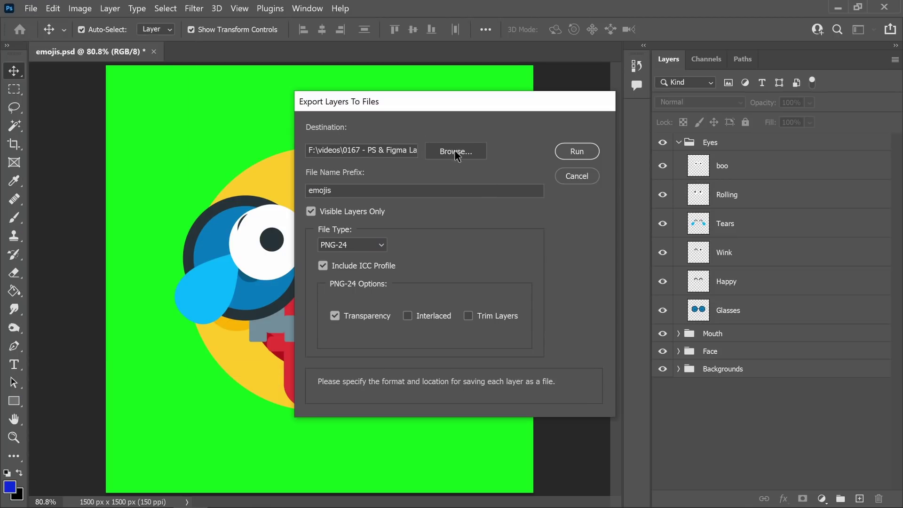
left_click(459, 151)
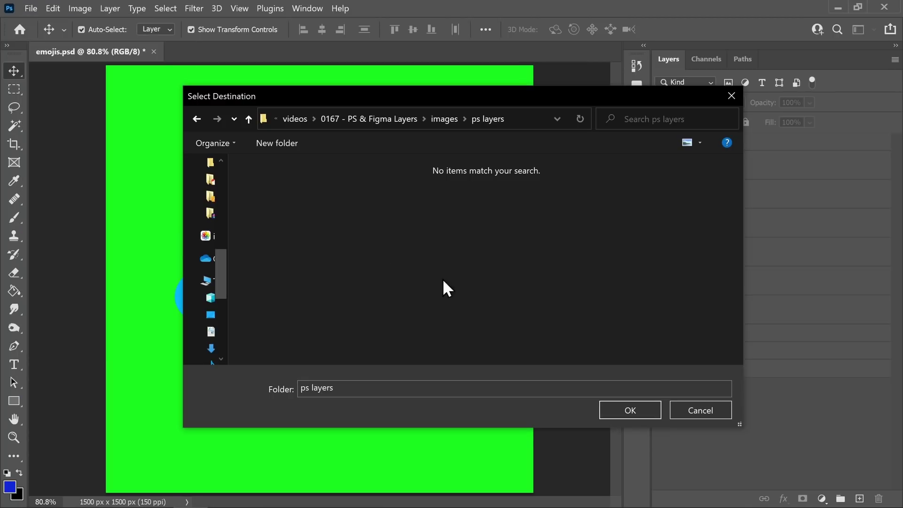
left_click(635, 410)
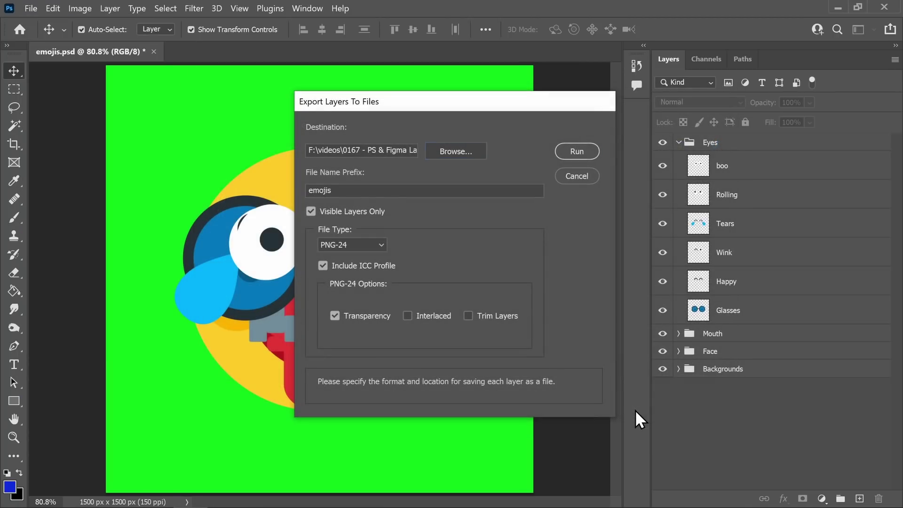
Step: Clear the file name prefix and export the visible layers as PNG-24 files with transparency
left_click_drag(351, 190, 287, 190)
key("BackSpace")
left_click(577, 151)
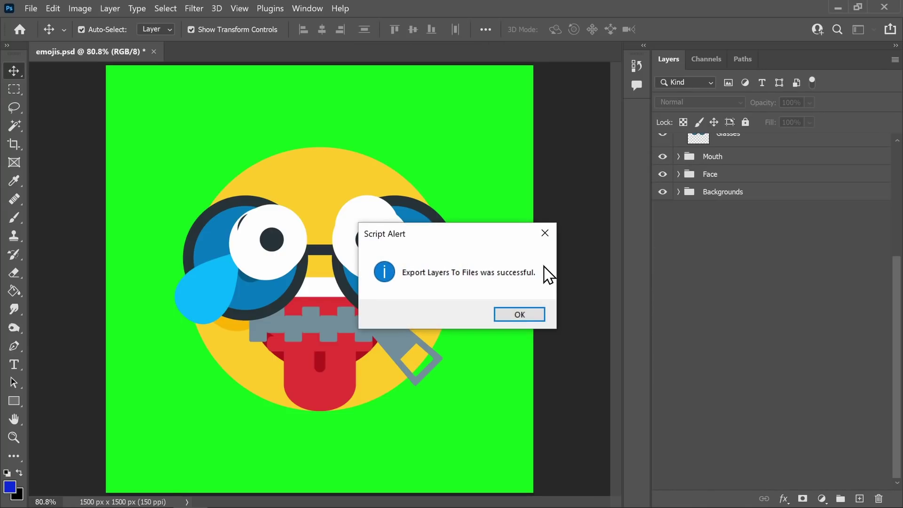
left_click(518, 315)
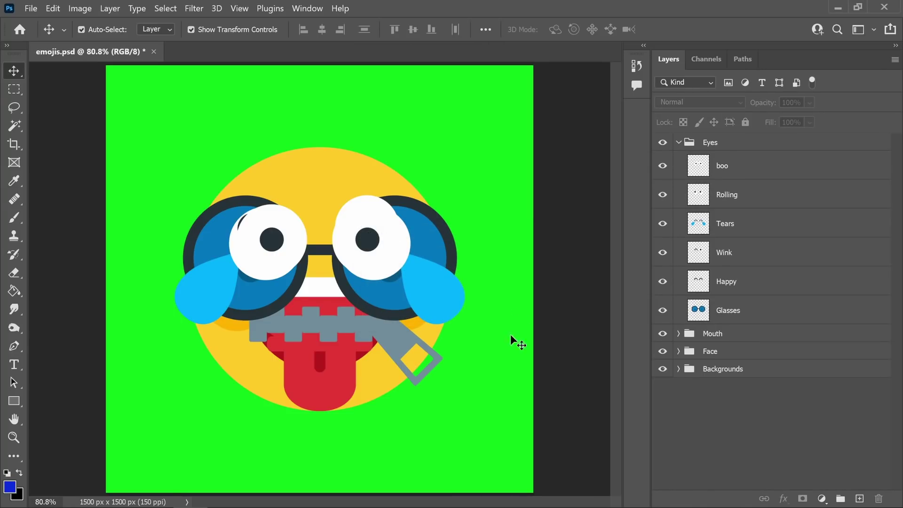
Step: Switch to File Explorer and inspect the exported eyes, mouth, face and background images, including the boo file's dimensions
key("alt+Tab")
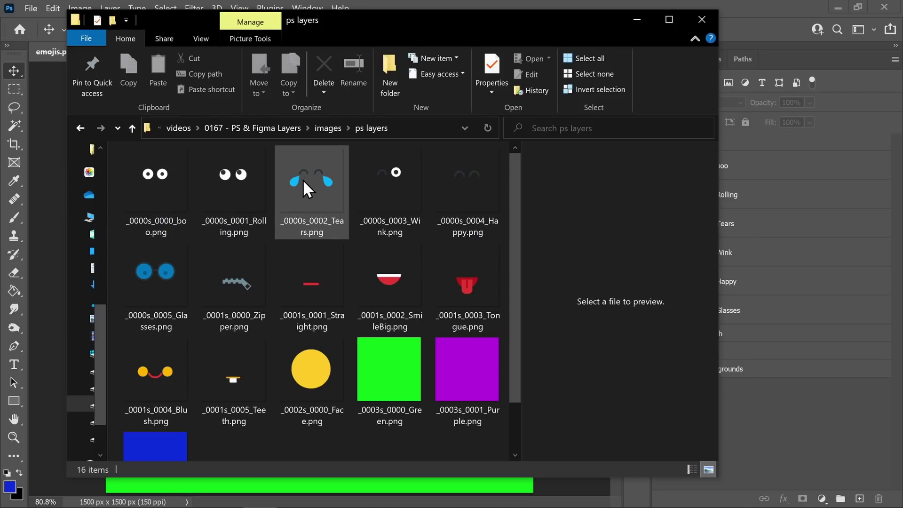
left_click(161, 190)
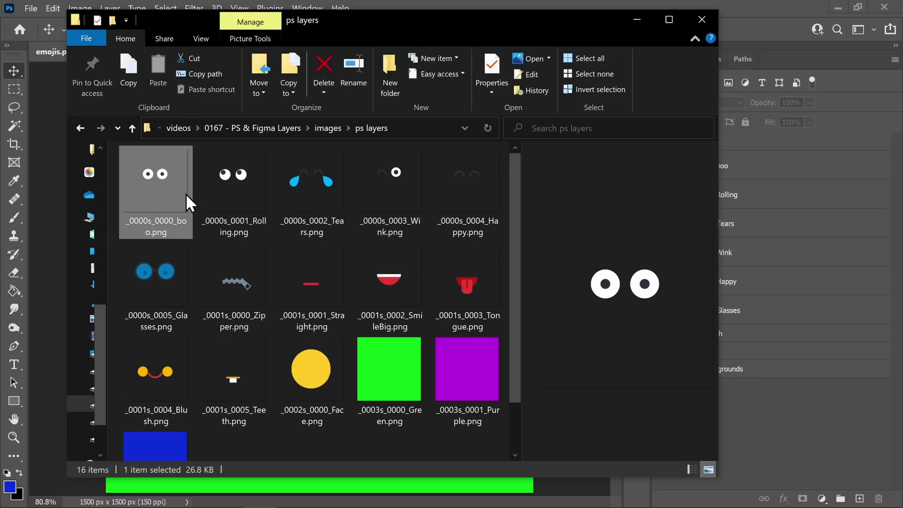
left_click(331, 292)
left_click(320, 369)
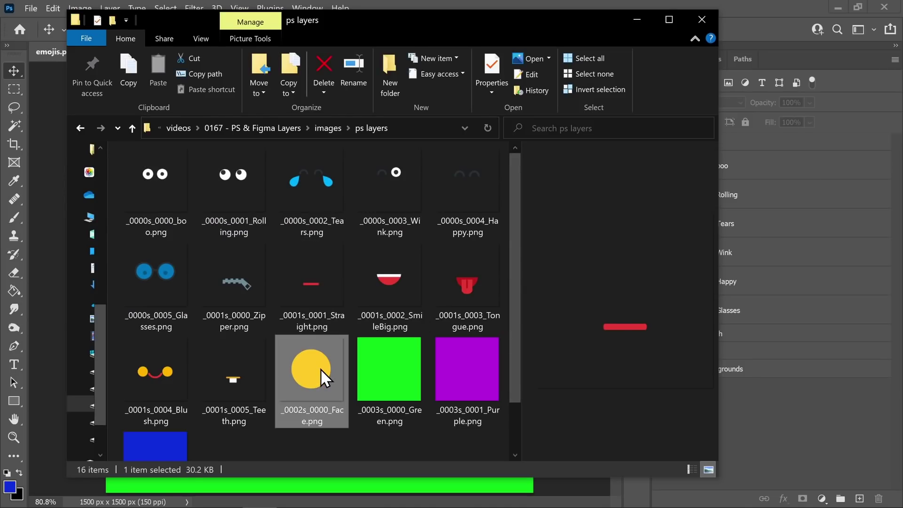
left_click(379, 373)
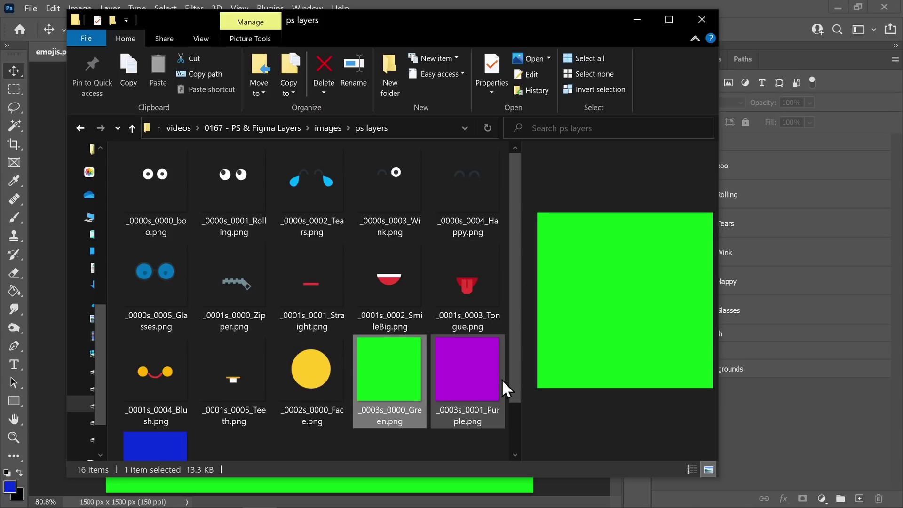
key("Home")
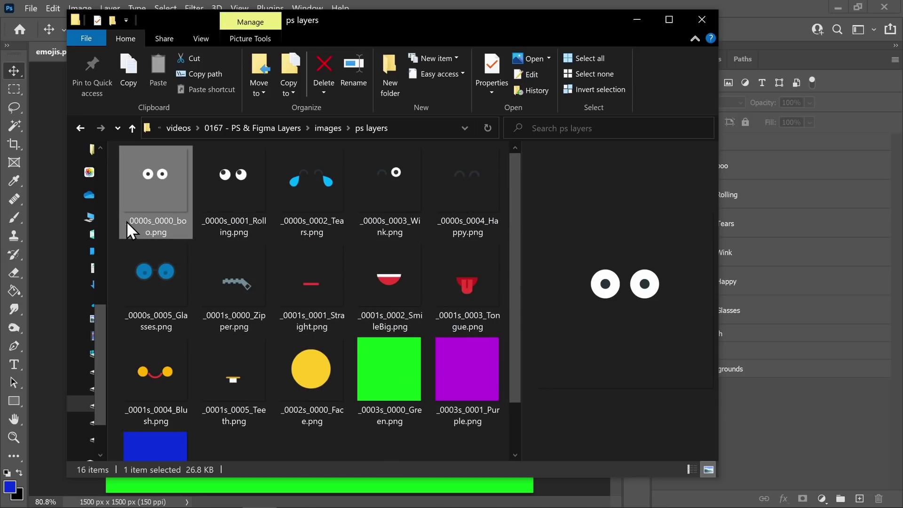
mouse_move(139, 221)
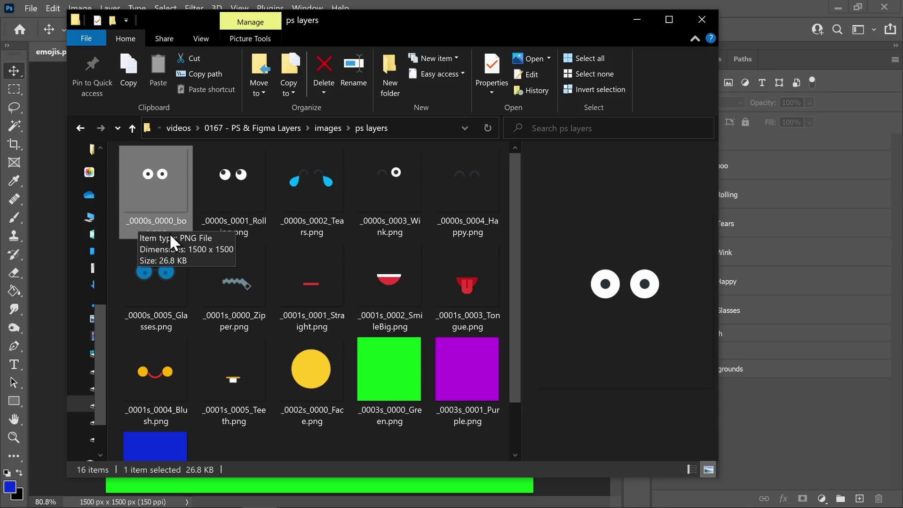
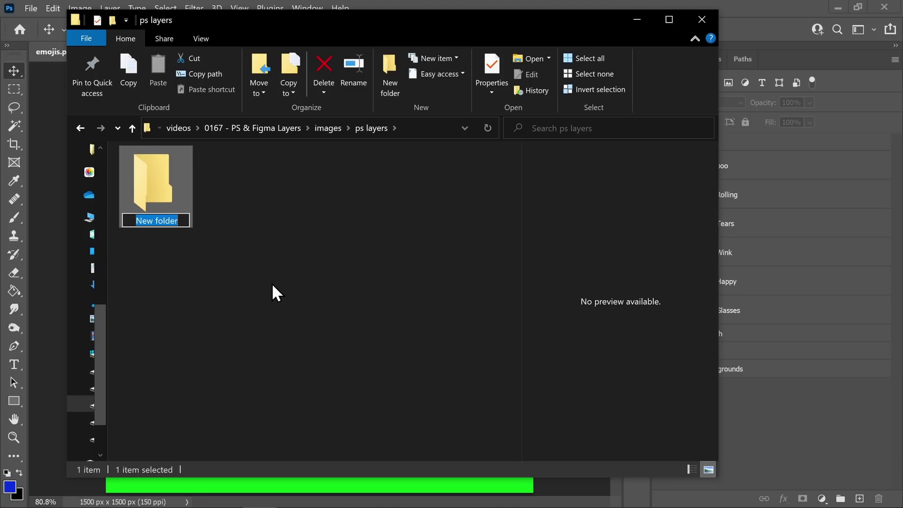
Step: Name the new folder inside "ps layers" Eyes
type("E")
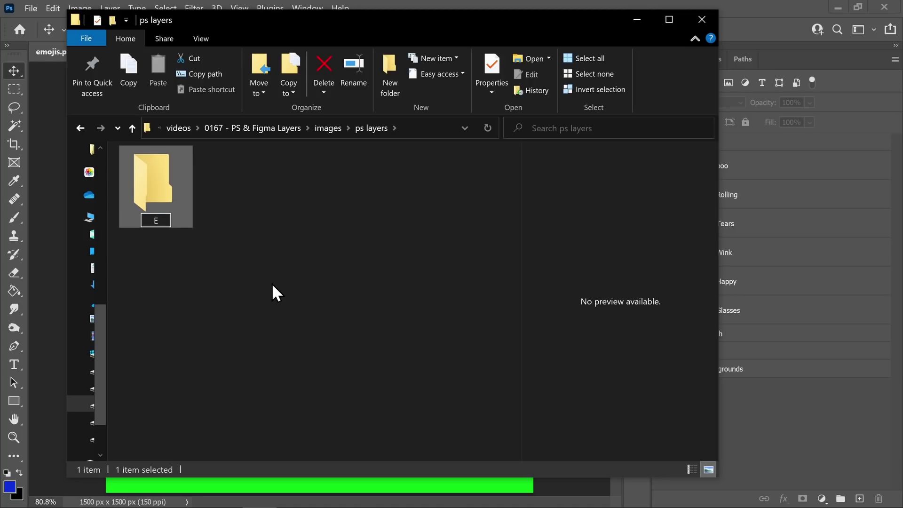
type("yes")
key("Return")
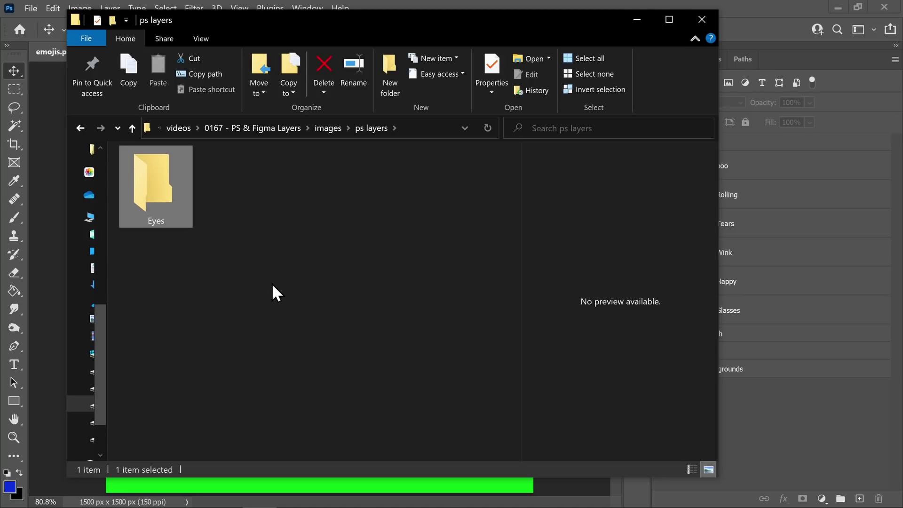
Step: Create three more folders named Background, Mouth and Face inside "ps layers"
left_click(394, 84)
type("B")
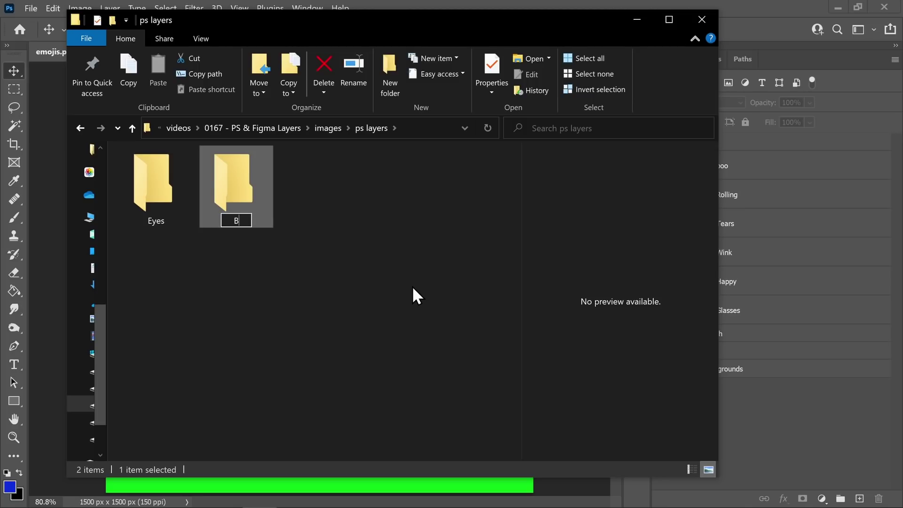
type("ackground")
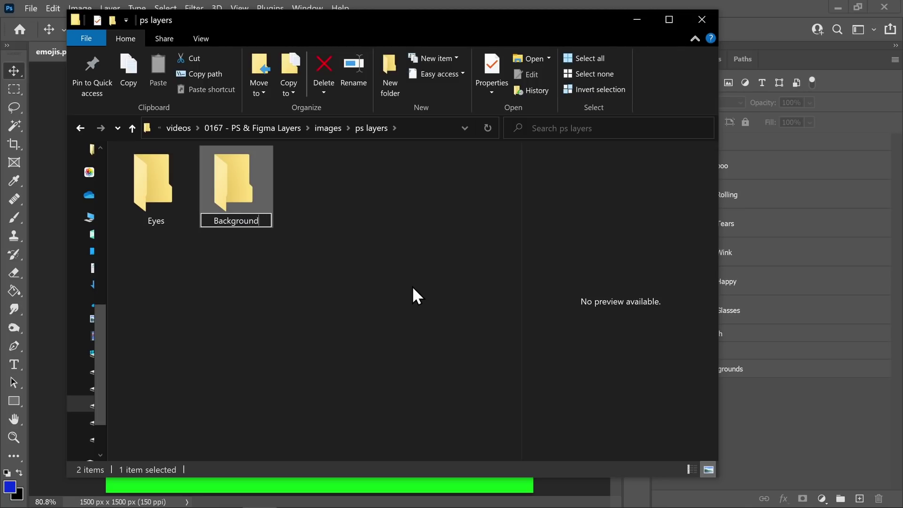
key("Return")
left_click(391, 82)
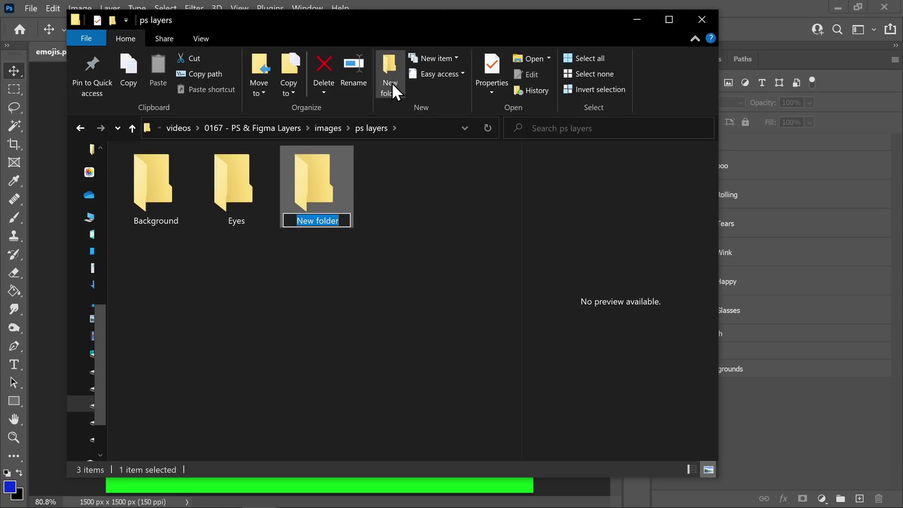
type("Mouth")
key("Return")
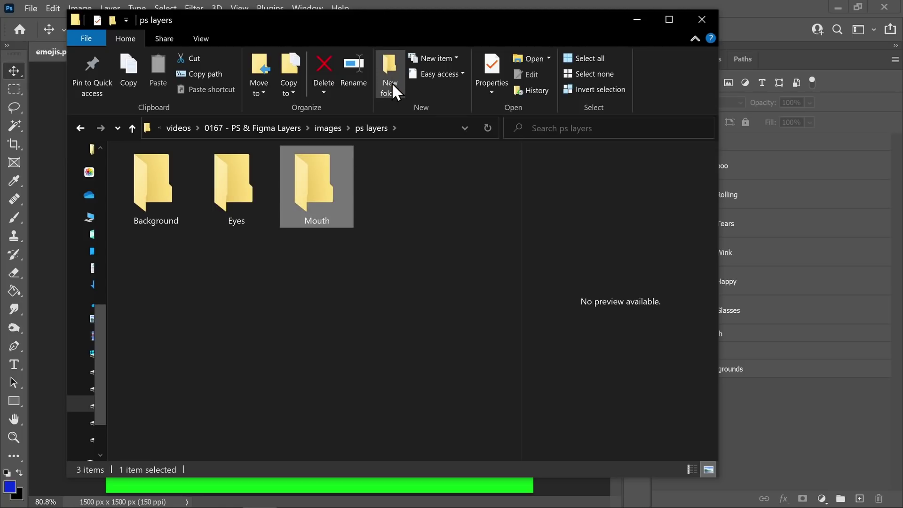
left_click(391, 83)
type("Face")
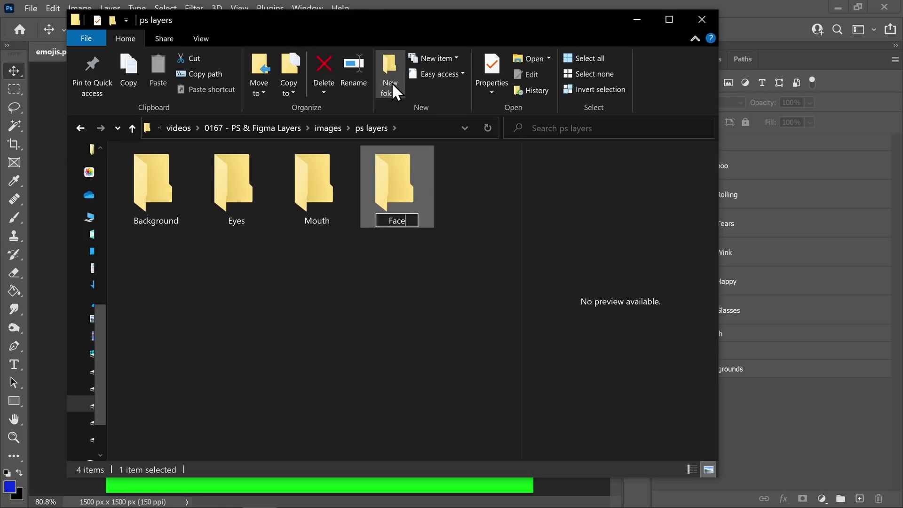
key("Return")
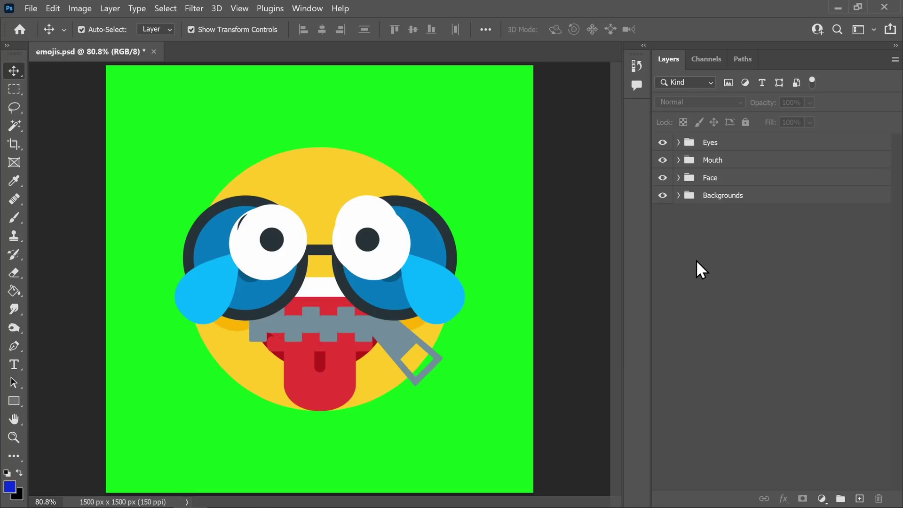
Step: Switch to Photoshop and hide the Eyes, Mouth and Face groups, leaving only the Backgrounds group visible
left_click(662, 142)
left_click(662, 160)
left_click(662, 178)
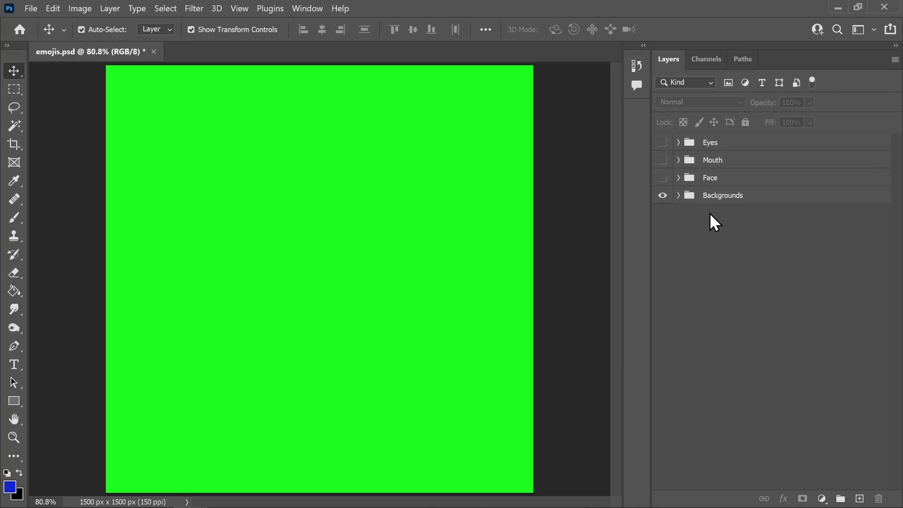
Step: Start exporting the layers to files and choose the Background folder inside "ps layers" as the destination
left_click(38, 11)
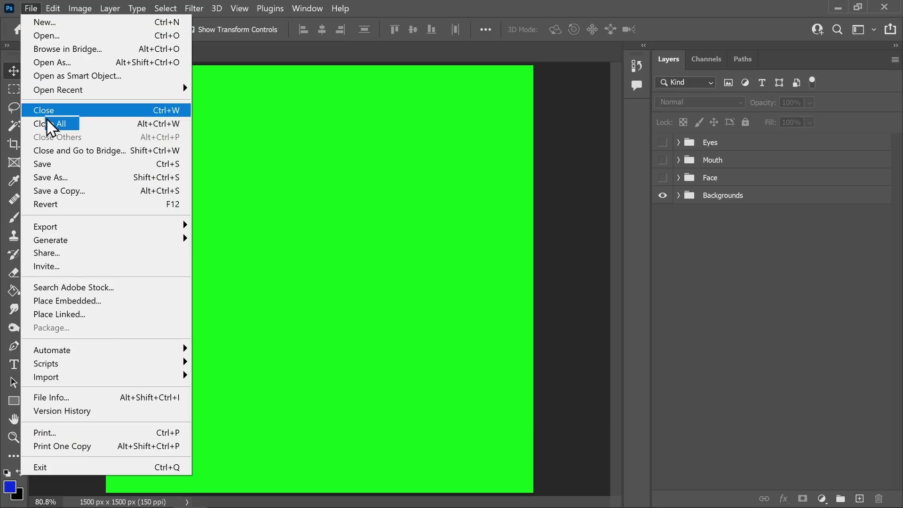
mouse_move(59, 230)
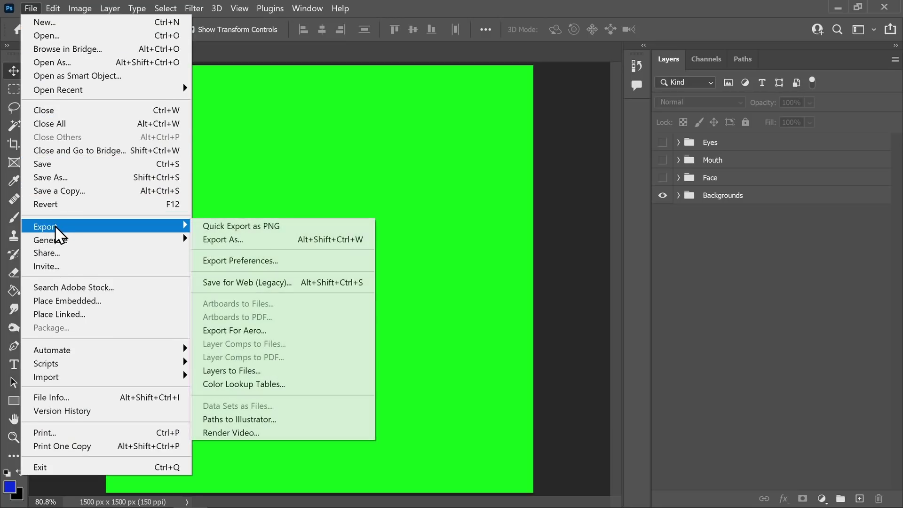
left_click(252, 371)
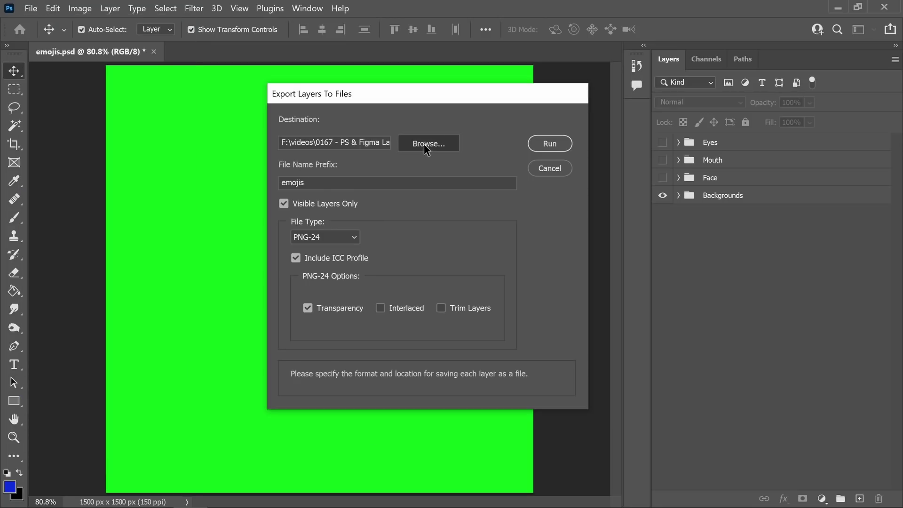
left_click(424, 144)
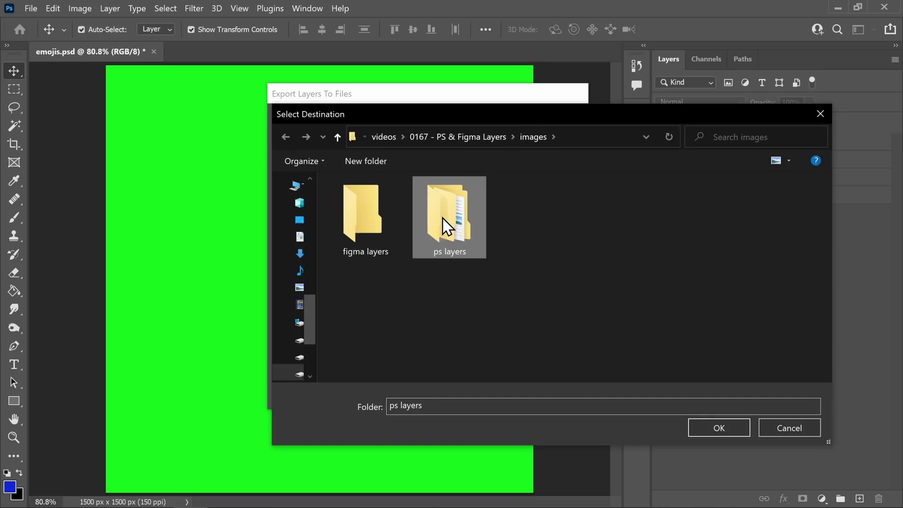
double_click(435, 221)
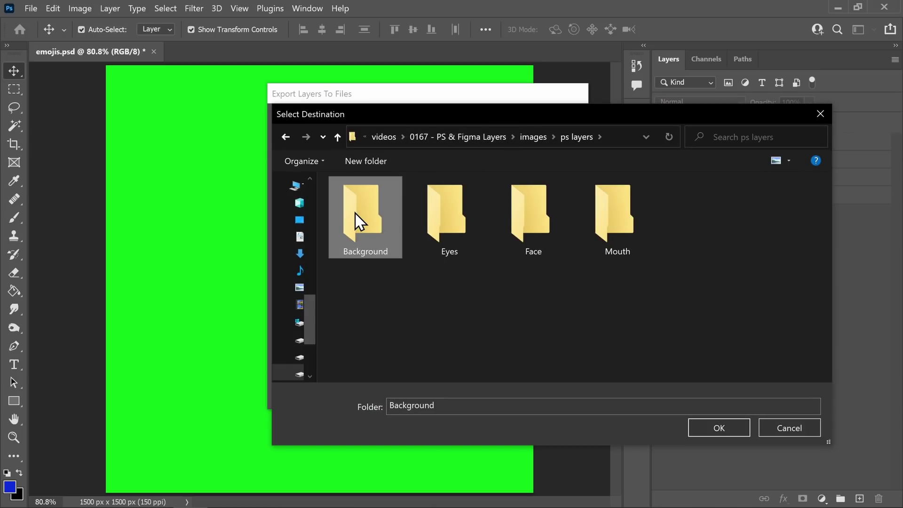
double_click(354, 235)
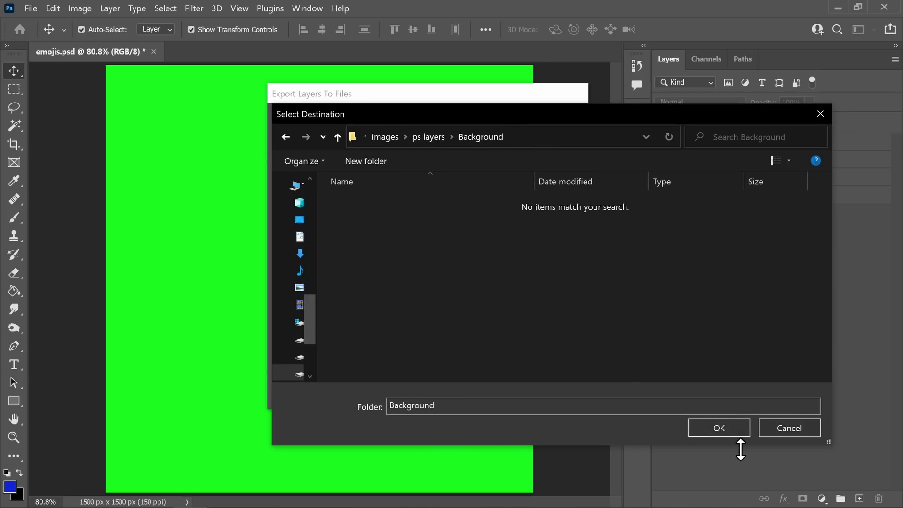
left_click(729, 424)
Step: Clear the "emojis" file name prefix and export the visible background layers as PNG-24 files with transparency
left_click_drag(311, 181, 249, 182)
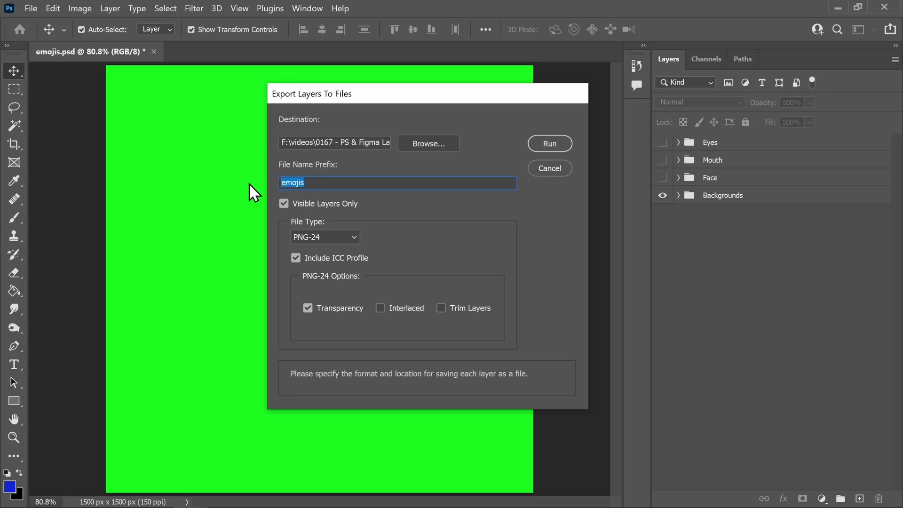
key("BackSpace")
left_click(548, 145)
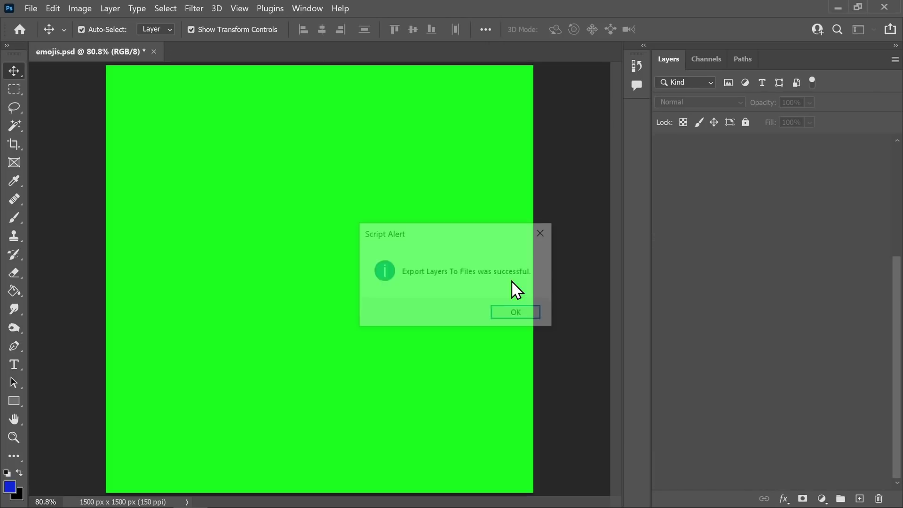
left_click(520, 311)
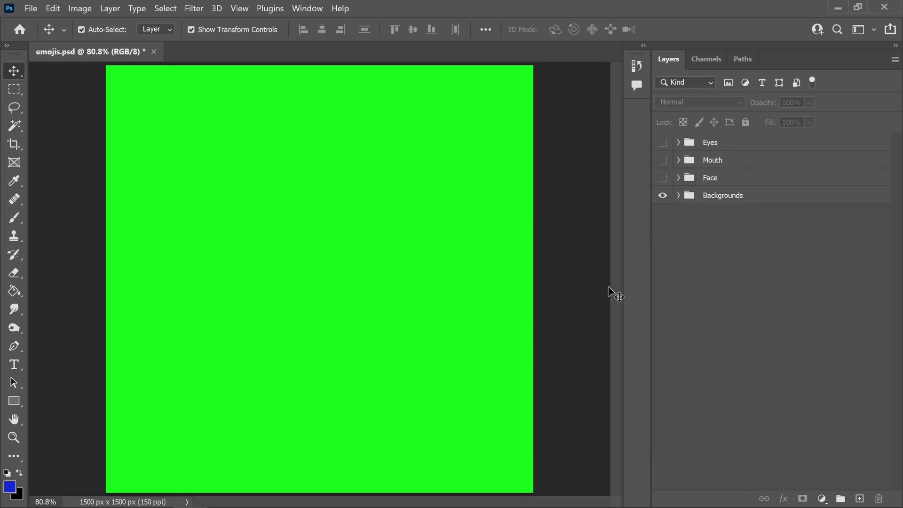
Step: Hide the Backgrounds group and show the Face, Mouth and Eyes groups one at a time, each on its own
left_click(663, 196)
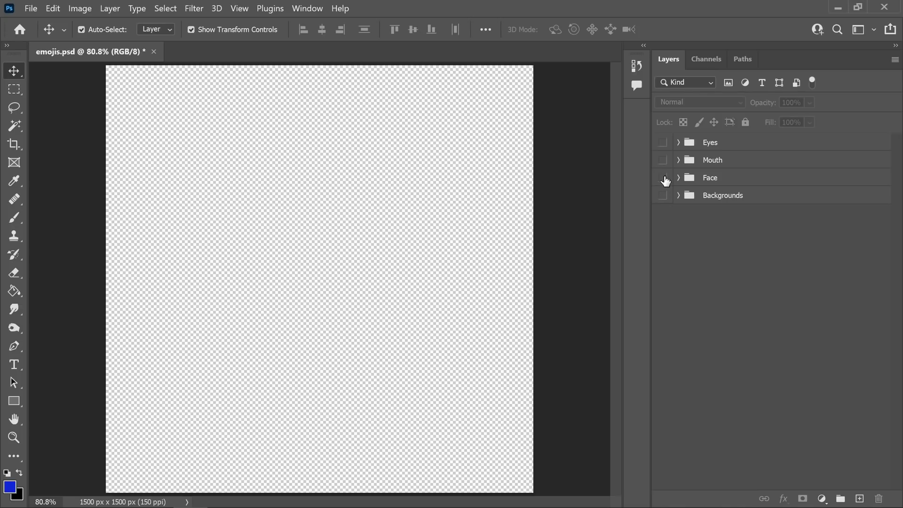
left_click(664, 178)
left_click(663, 178)
left_click(663, 160)
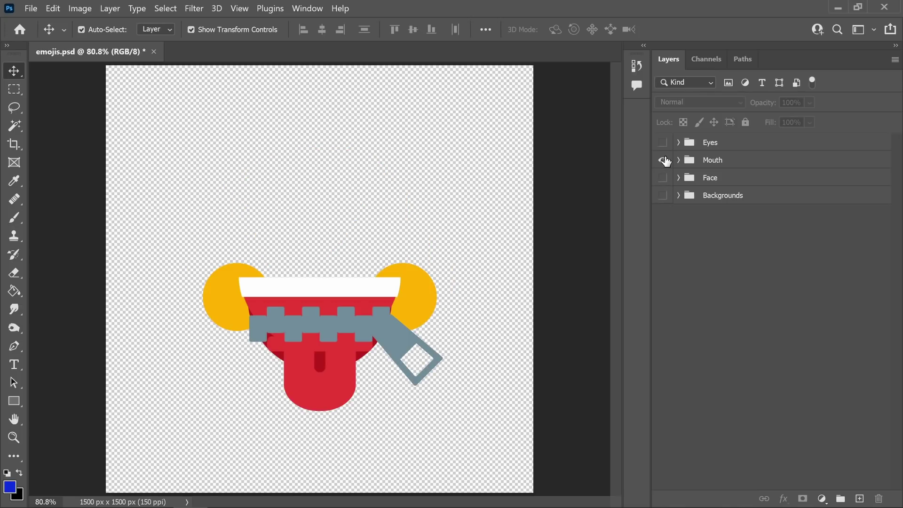
left_click(663, 160)
left_click(663, 142)
Step: Switch to File Explorer and inspect the exported images in the Background, Eyes, Face and Mouth folders
key("alt+Tab")
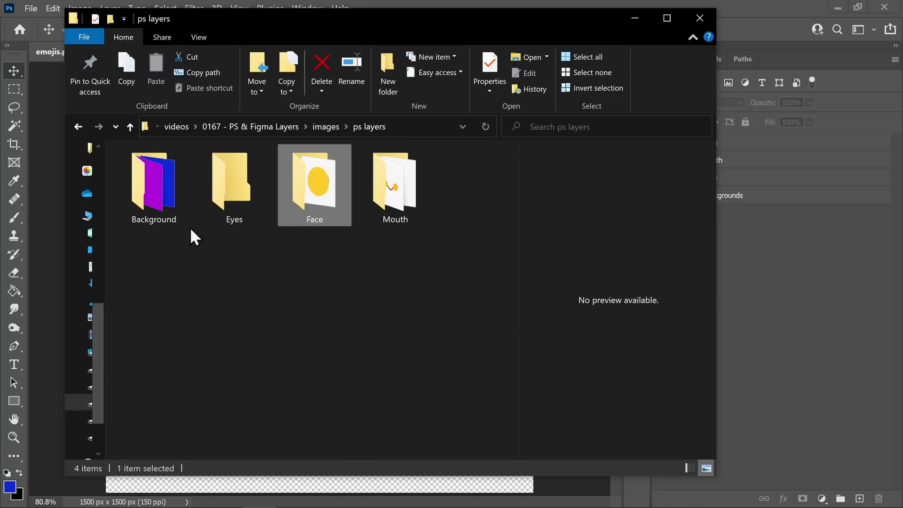
double_click(152, 201)
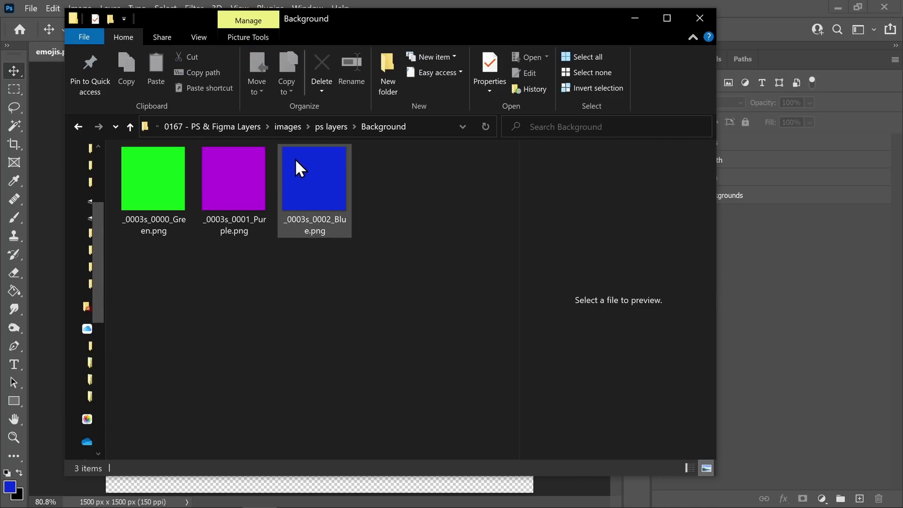
left_click(324, 126)
double_click(231, 188)
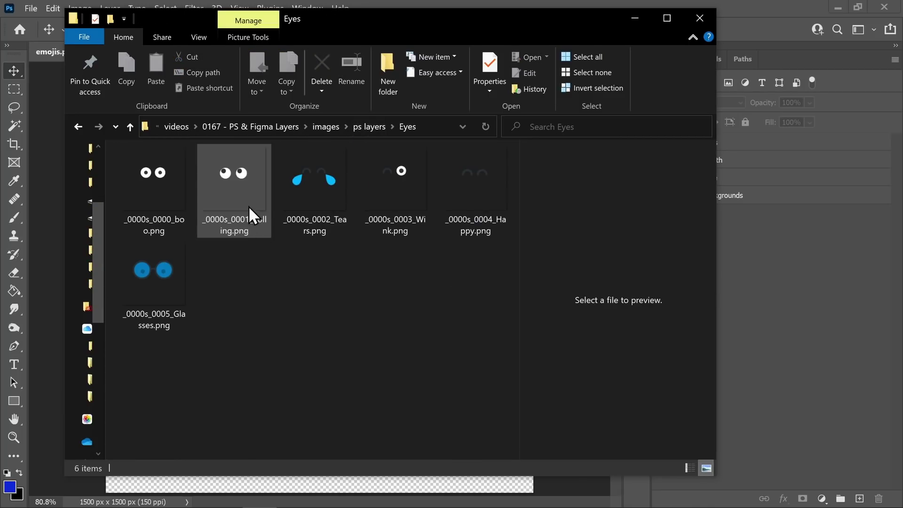
left_click(366, 126)
double_click(302, 184)
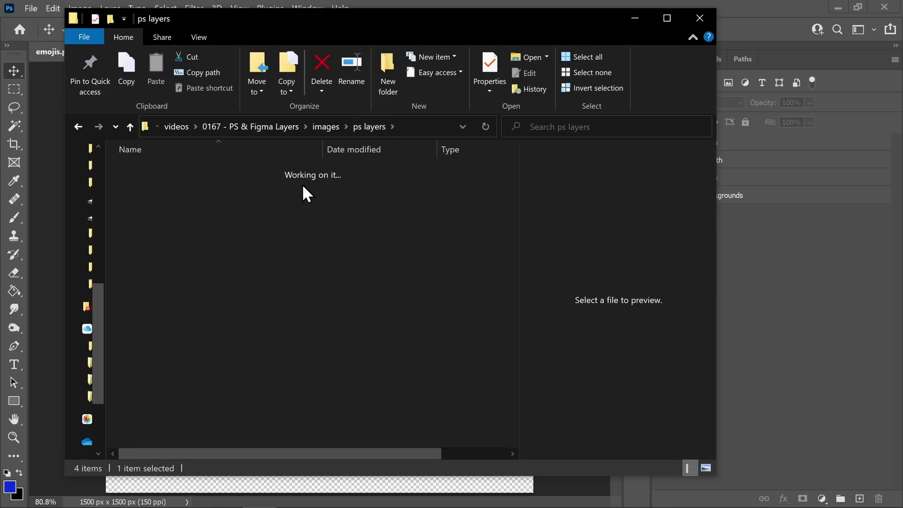
left_click(367, 126)
double_click(402, 194)
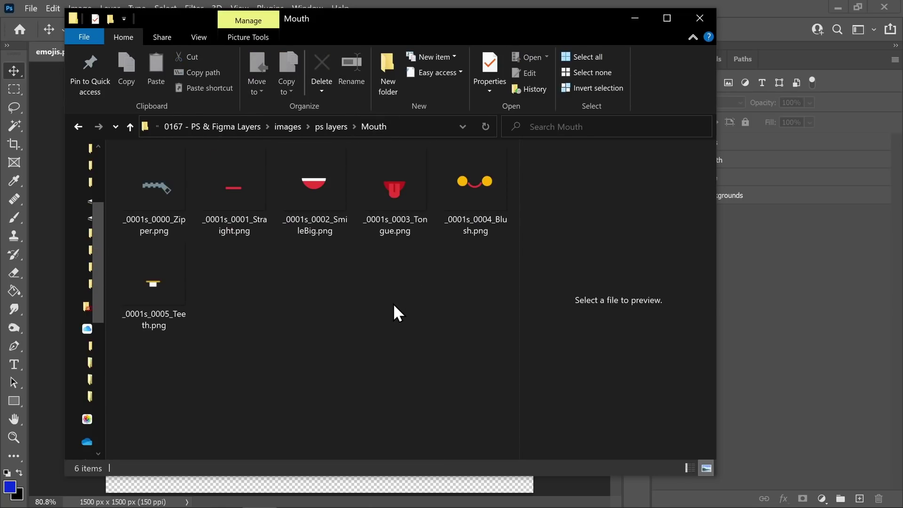
key("alt+Up")
left_click_drag(465, 296, 146, 183)
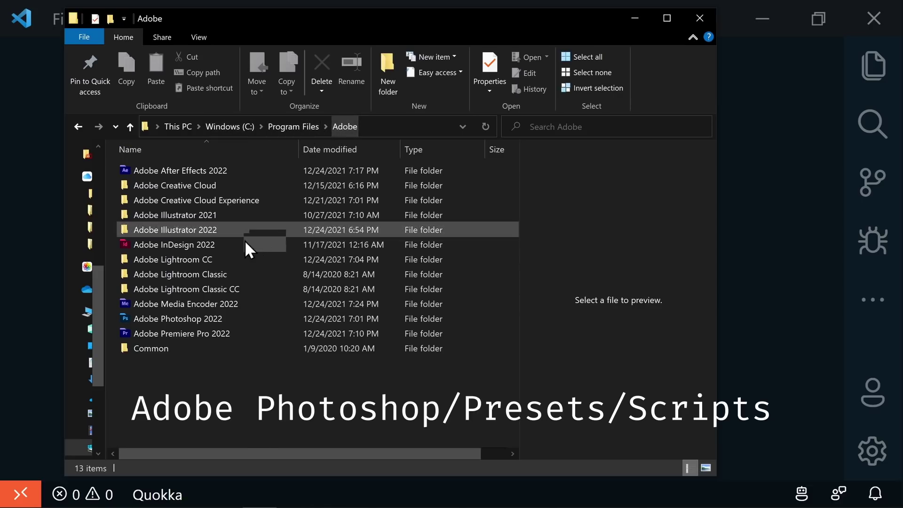
Step: Open the Presets/Scripts folder of the Adobe Photoshop 2022 installation
double_click(174, 318)
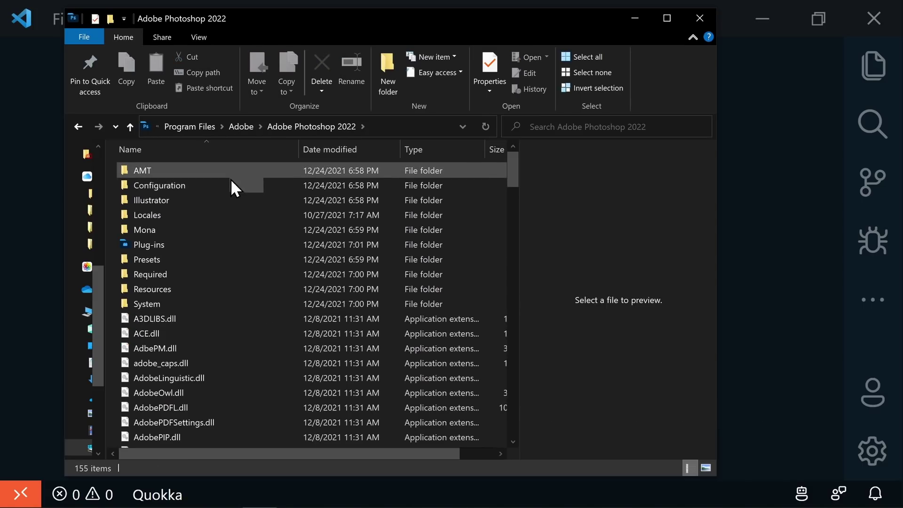
double_click(188, 258)
scroll(181, 328, "down", 1)
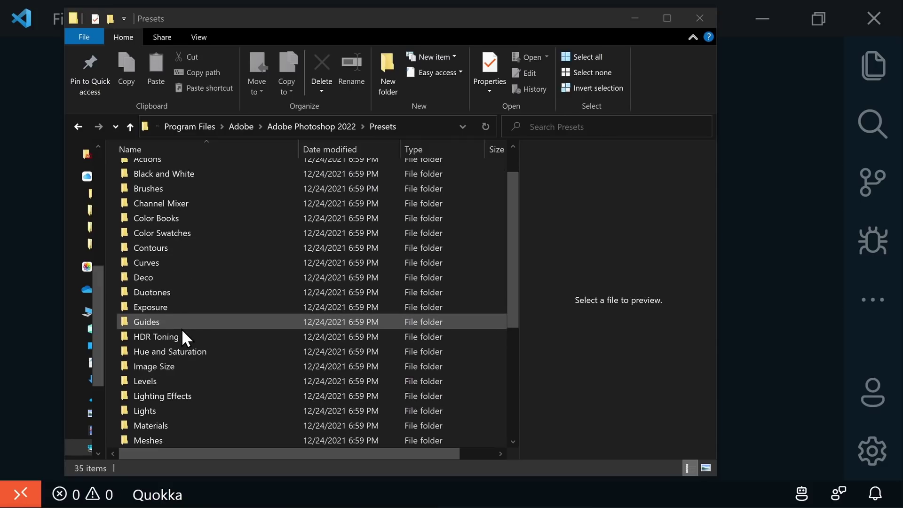
scroll(182, 328, "down", 5)
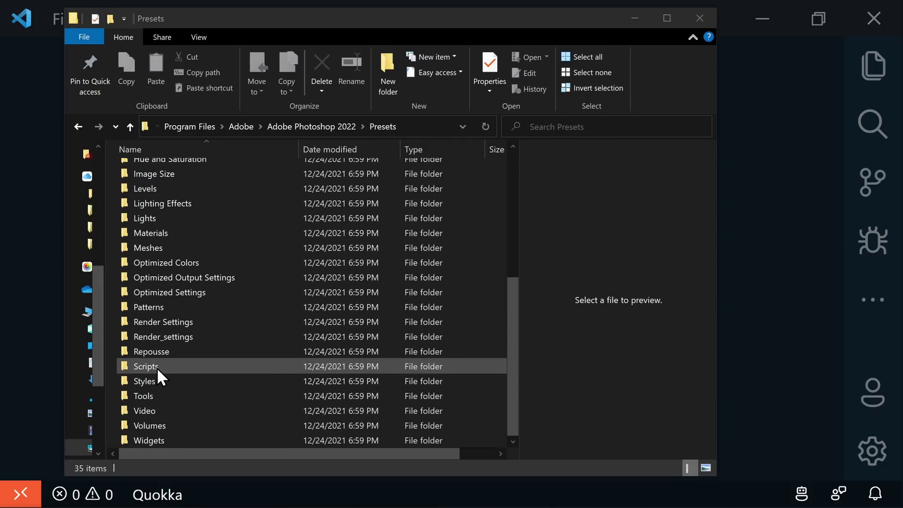
double_click(157, 367)
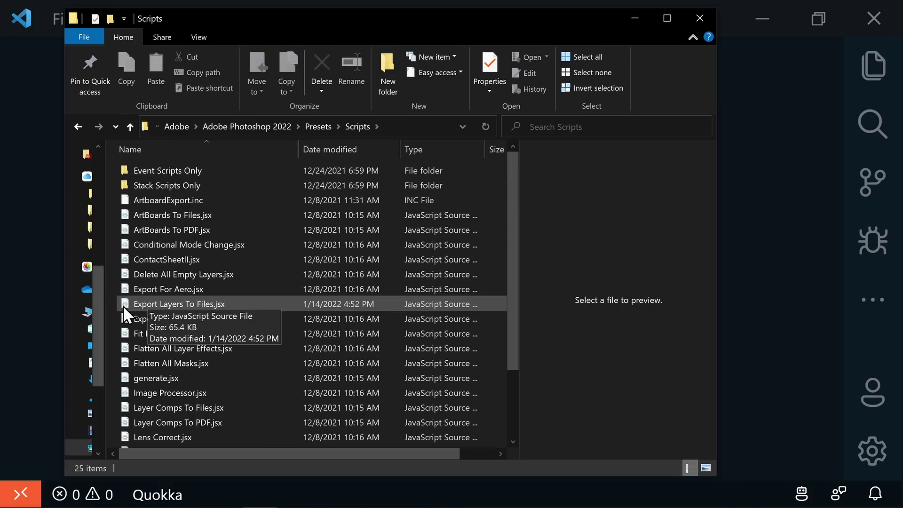
Step: Open the script file "Export Layers To Files.jsx" in Visual Studio Code
left_click(197, 303)
right_click(215, 303)
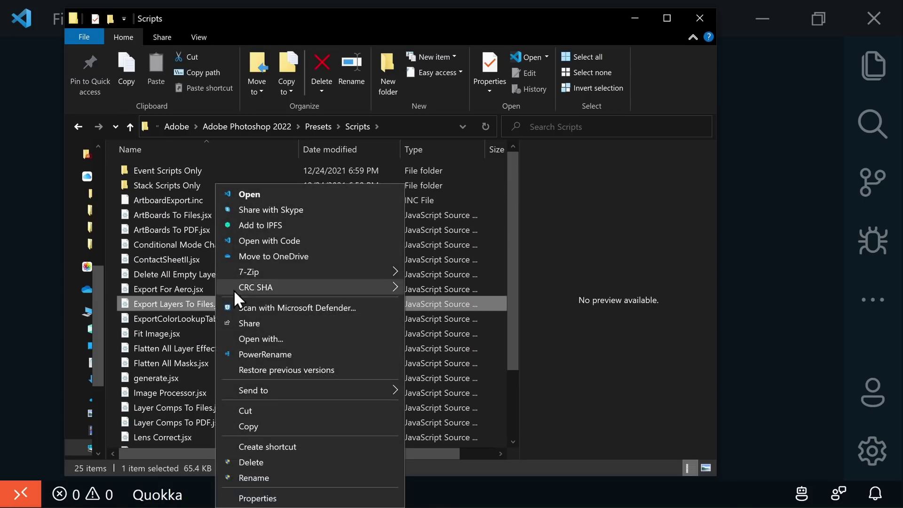
left_click(261, 193)
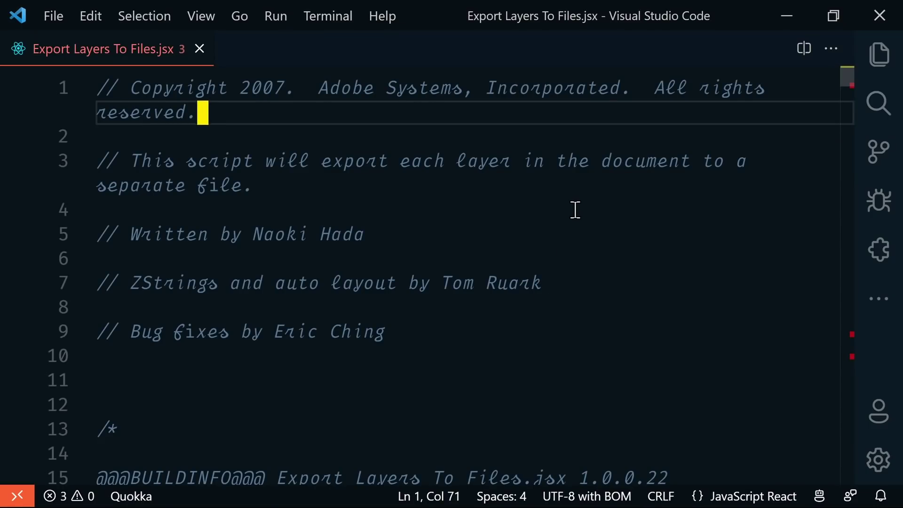
Step: Search the script for "zeroSuppress" and go to the occurrence on line 2193 where it is appended to fileNameBody
key("ctrl+f")
type("zeroSuppress")
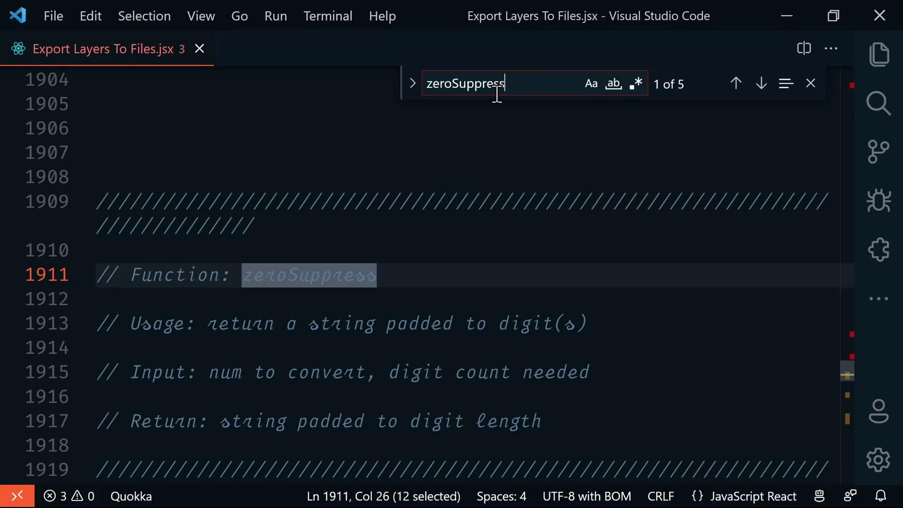
left_click(761, 85)
left_click(761, 85)
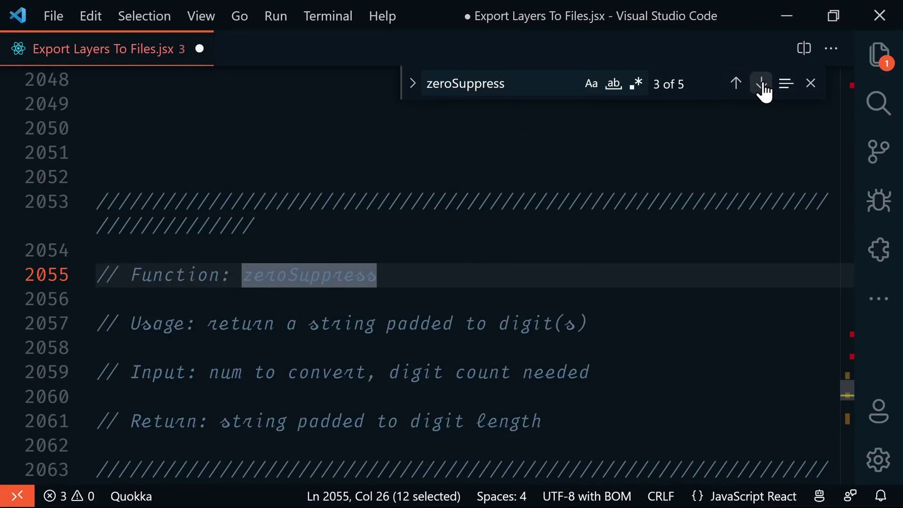
left_click(761, 84)
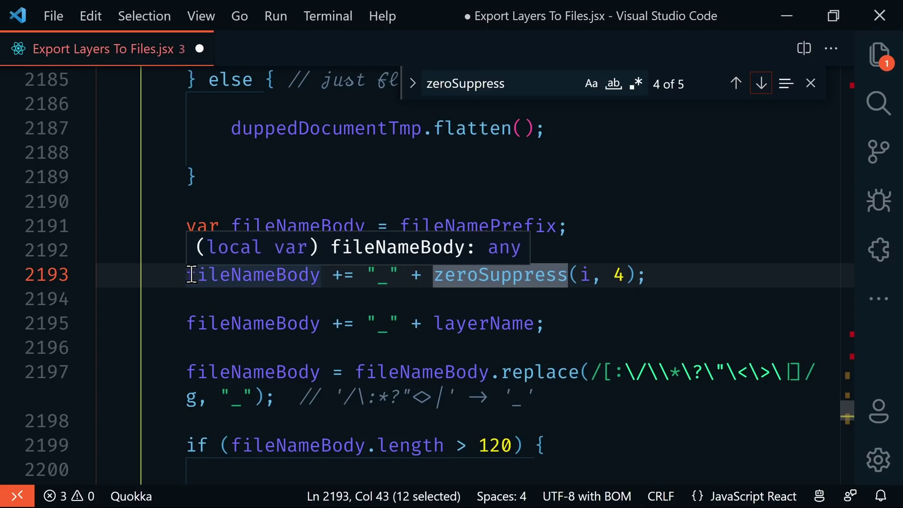
Step: Comment out line 2193, which appends "_" + zeroSuppress(i, 4) to fileNameBody
left_click_drag(187, 275, 649, 273)
left_click(675, 276)
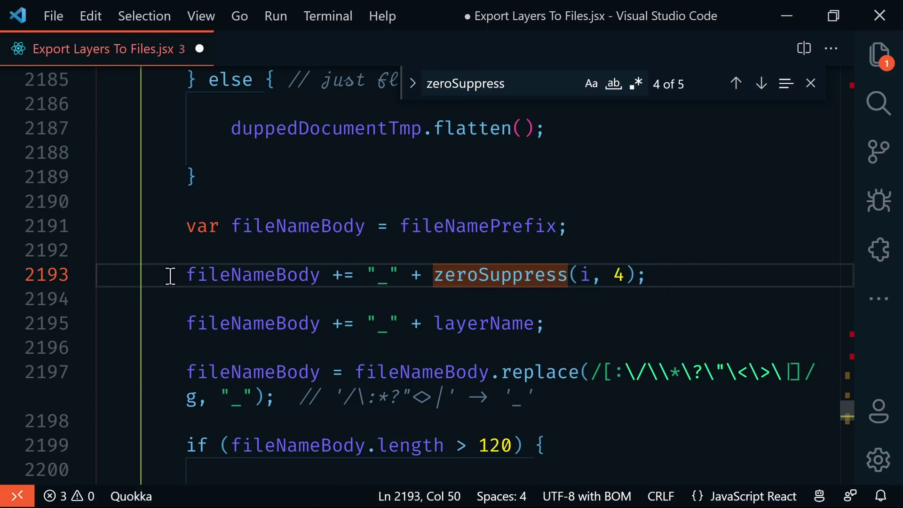
left_click(189, 275)
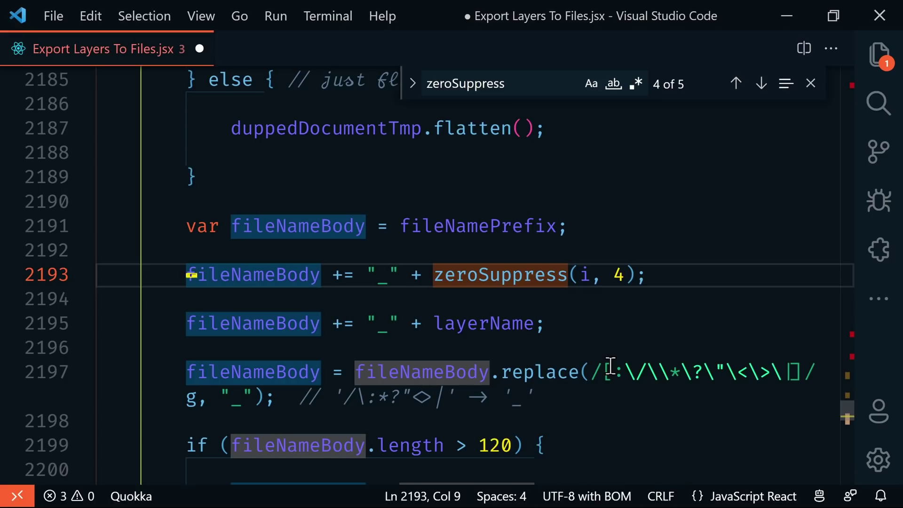
type("//")
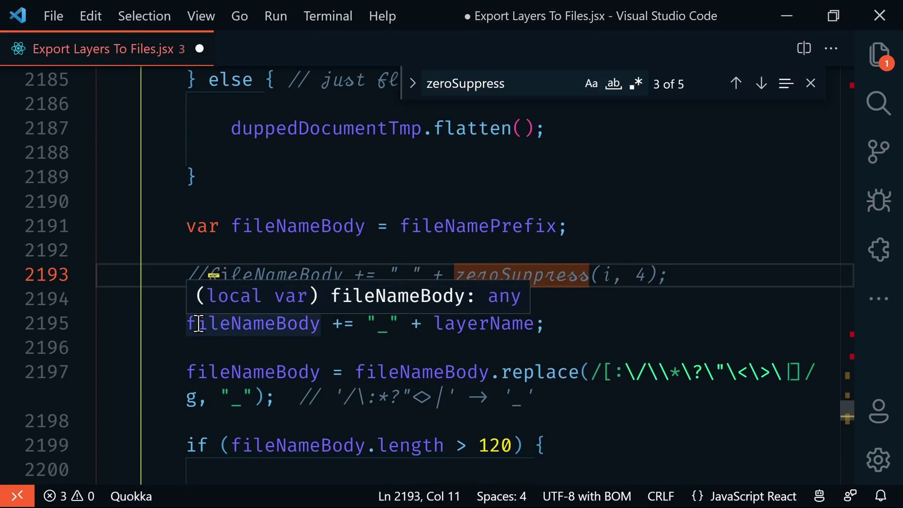
Step: Duplicate line 2195, which appends "_" + layerName to fileNameBody, directly below itself and comment out the original line
left_click(379, 330)
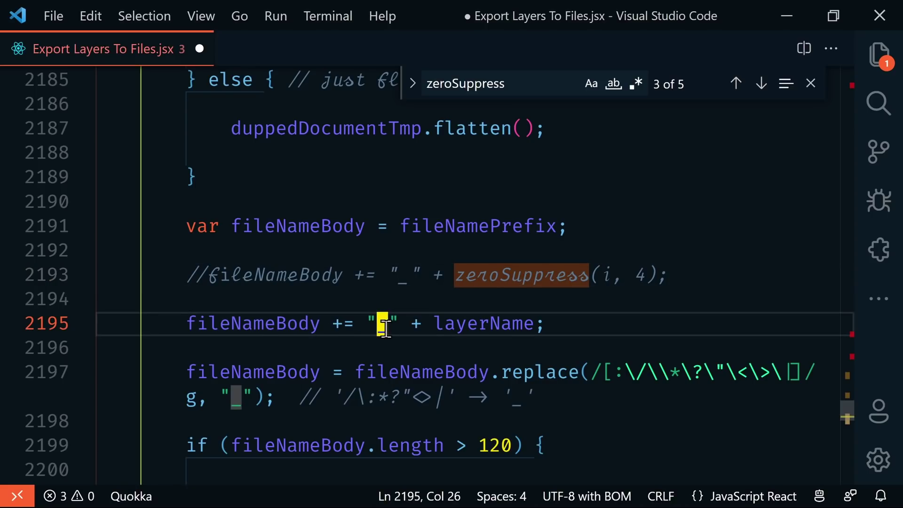
key("shift+Right")
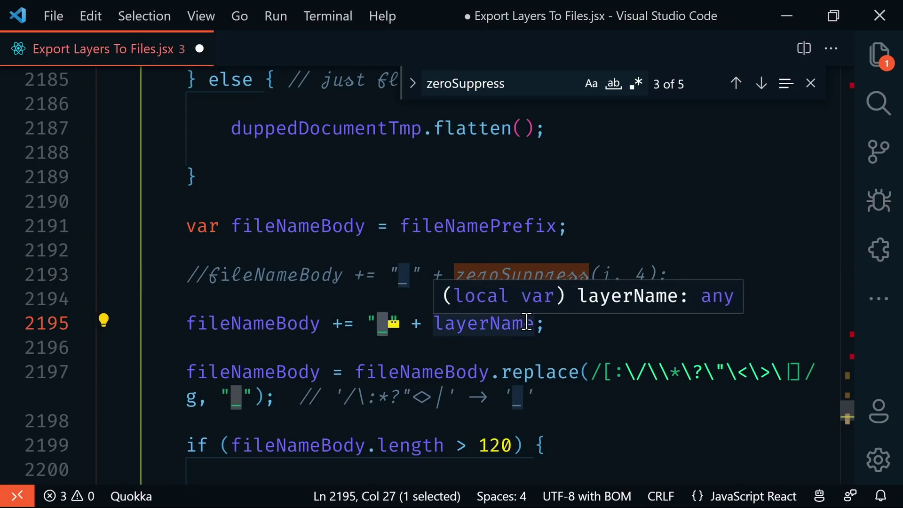
left_click_drag(186, 324, 590, 321)
key("ctrl+c")
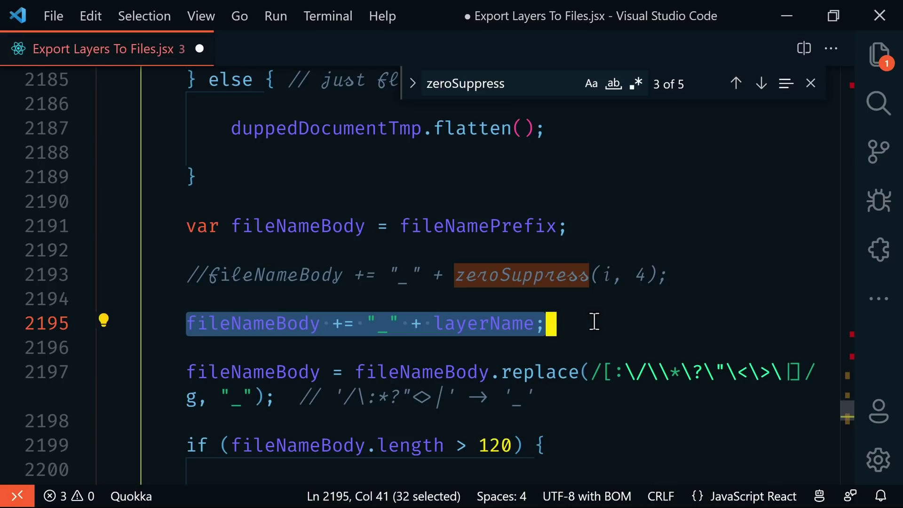
left_click(601, 325)
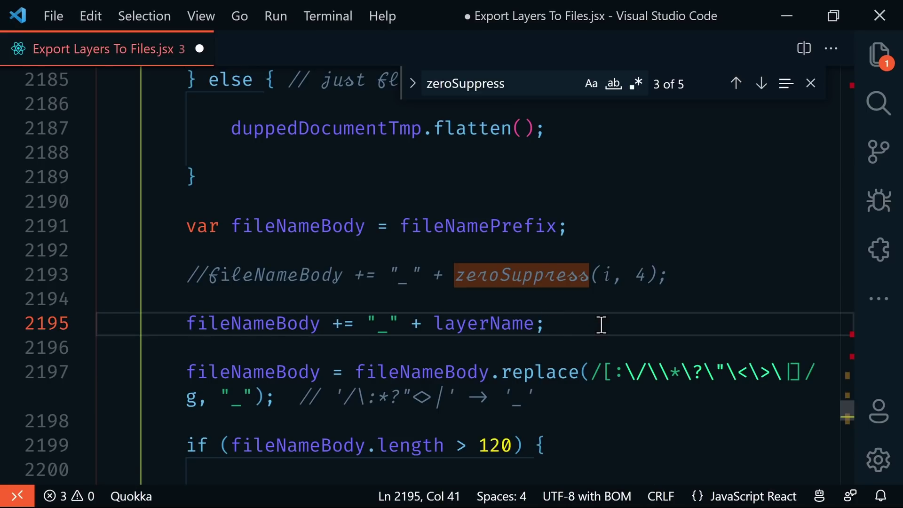
key("Return")
key("ctrl+v")
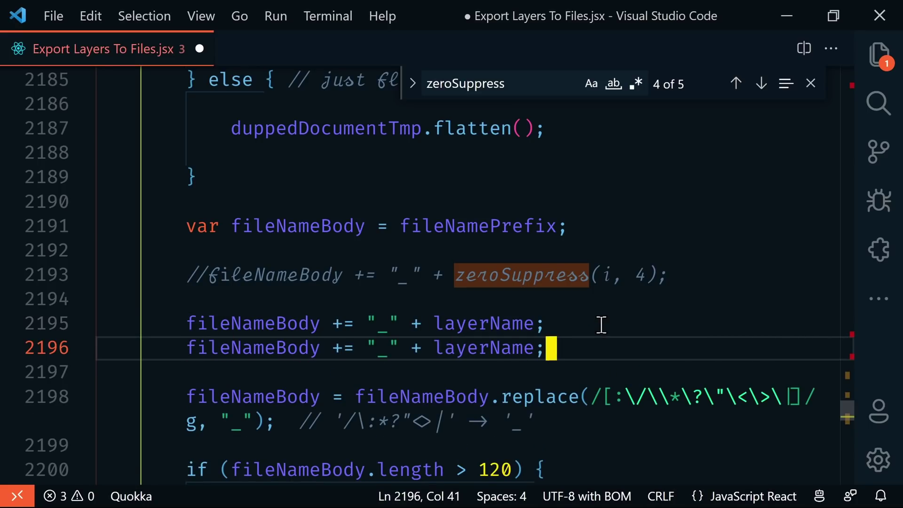
left_click(187, 323)
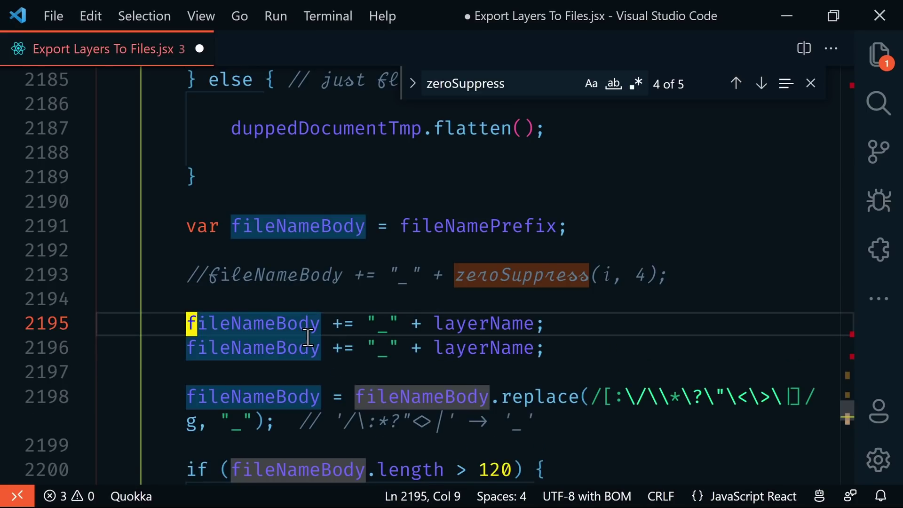
type("//")
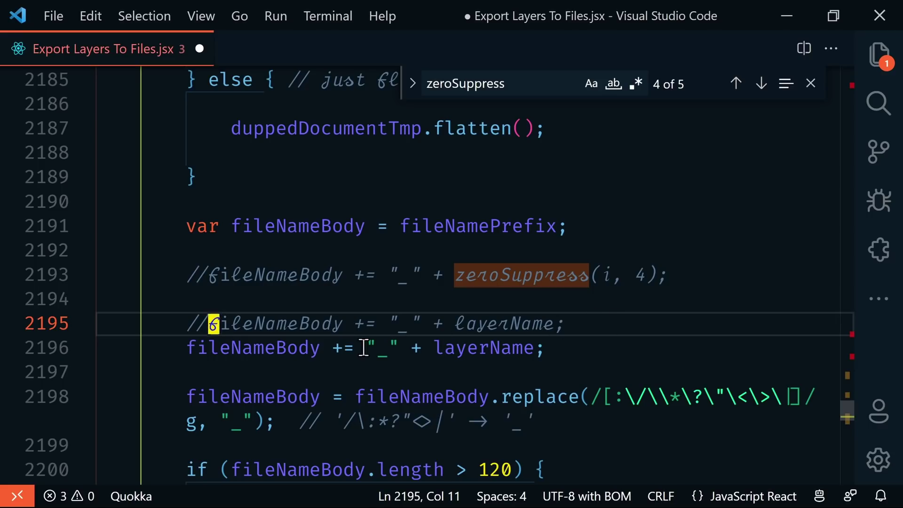
Step: Remove the "_" + part from the duplicated line 2196 so it reads fileNameBody += layerName;
left_click_drag(365, 348, 437, 348)
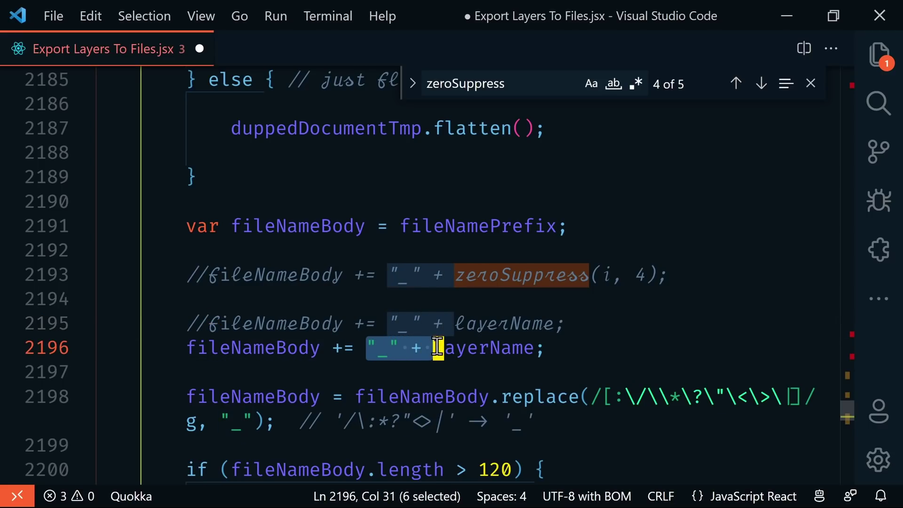
key("BackSpace")
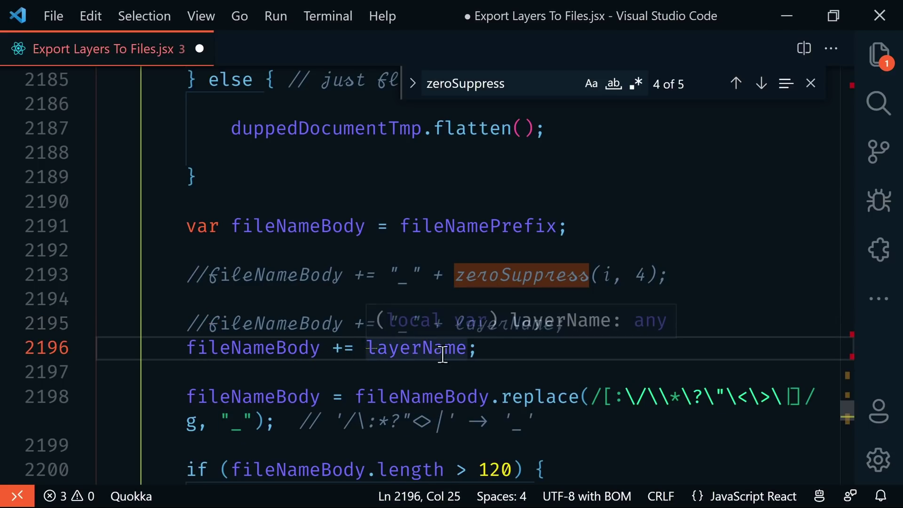
key("End")
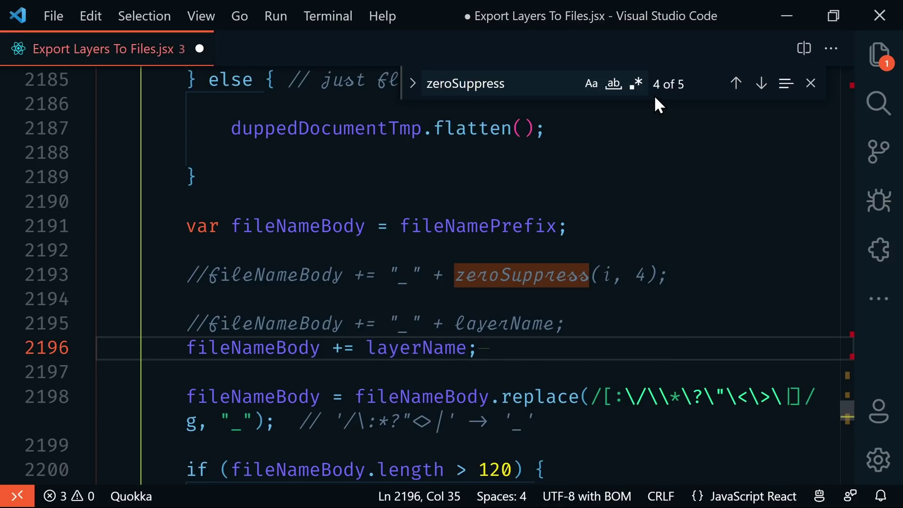
Step: Go to the next zeroSuppress occurrence and comment out line 2230, which appends it with "s" to fileNameBody
left_click(759, 85)
mouse_move(453, 286)
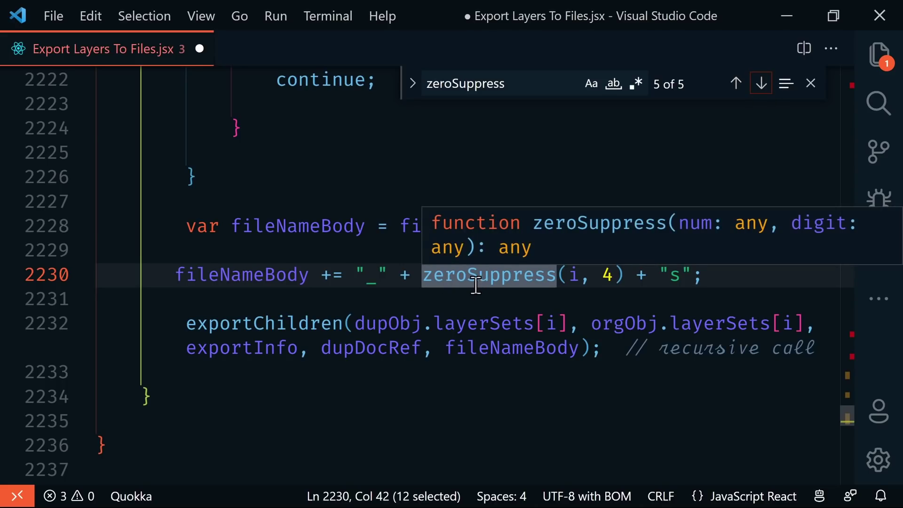
left_click(174, 276)
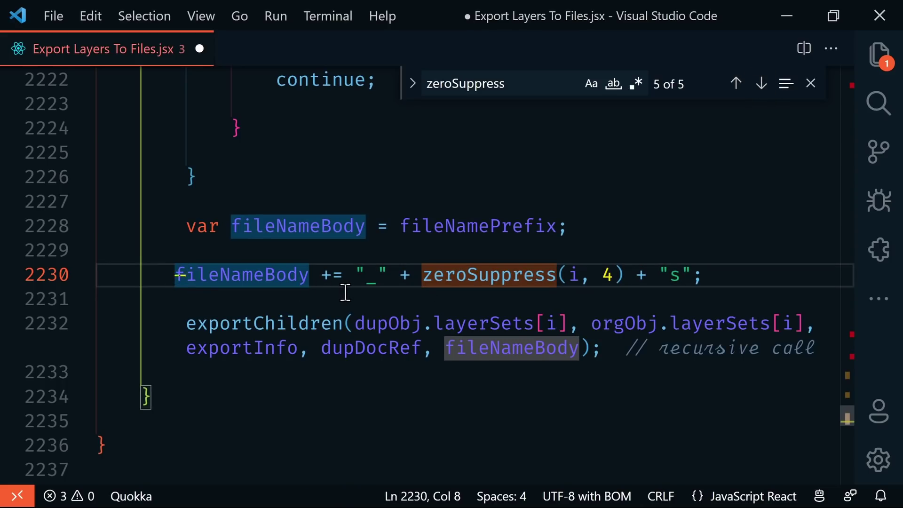
type("//")
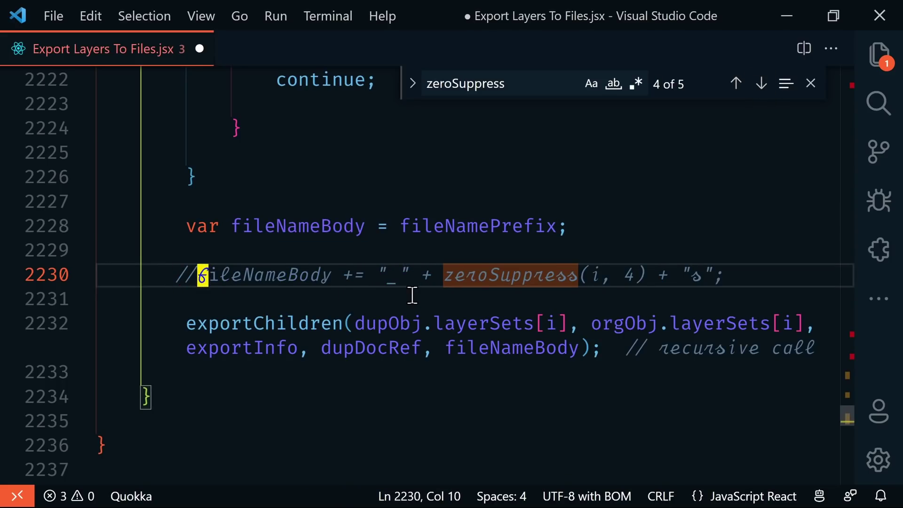
Step: Save the edited script with administrator rights and close Visual Studio Code
key("ctrl+s")
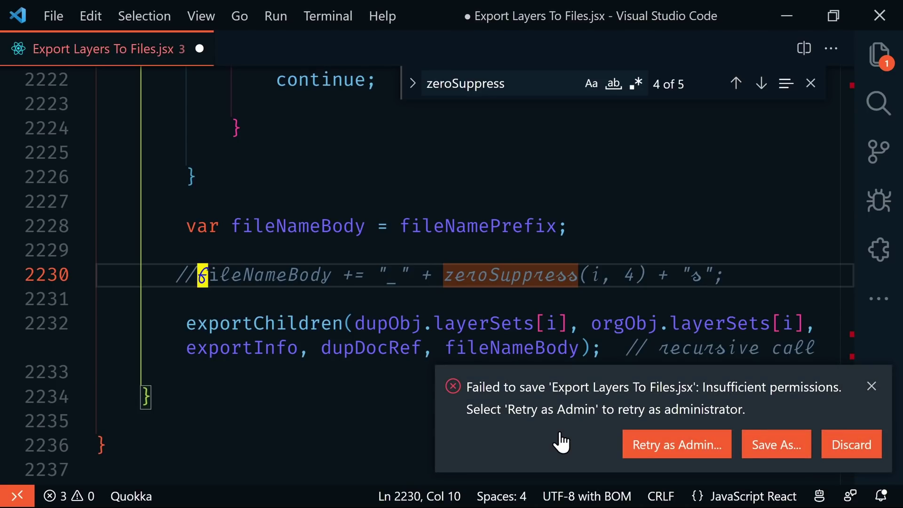
left_click(654, 447)
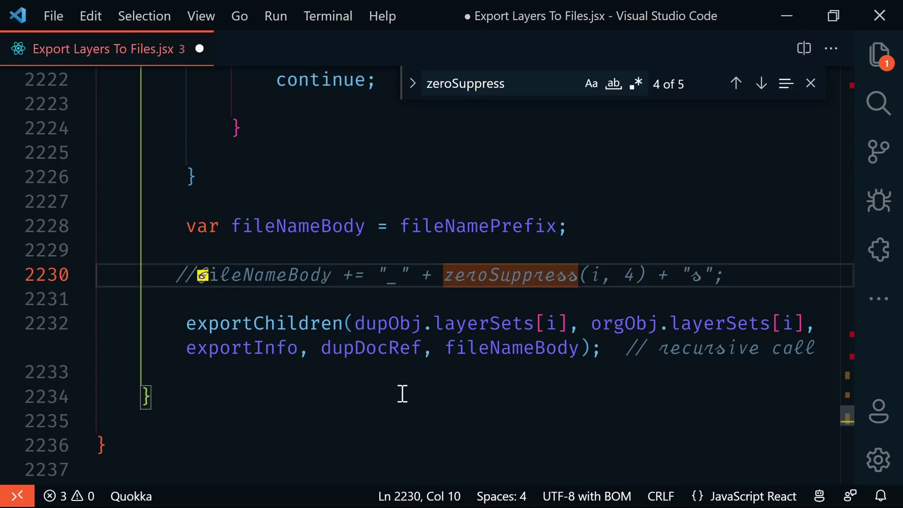
left_click(878, 17)
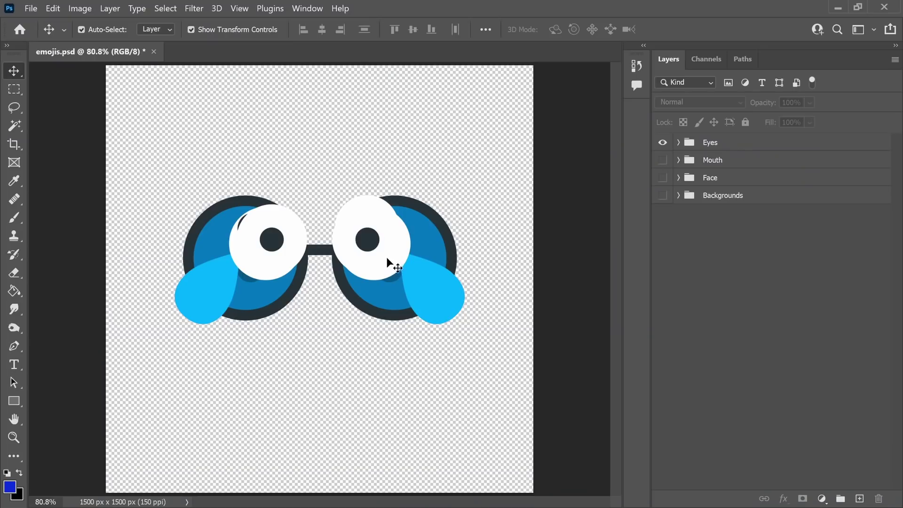
Step: In Photoshop, make only the Face group visible and set the Export Layers To Files destination to the folder ps layers/Face
left_click(662, 143)
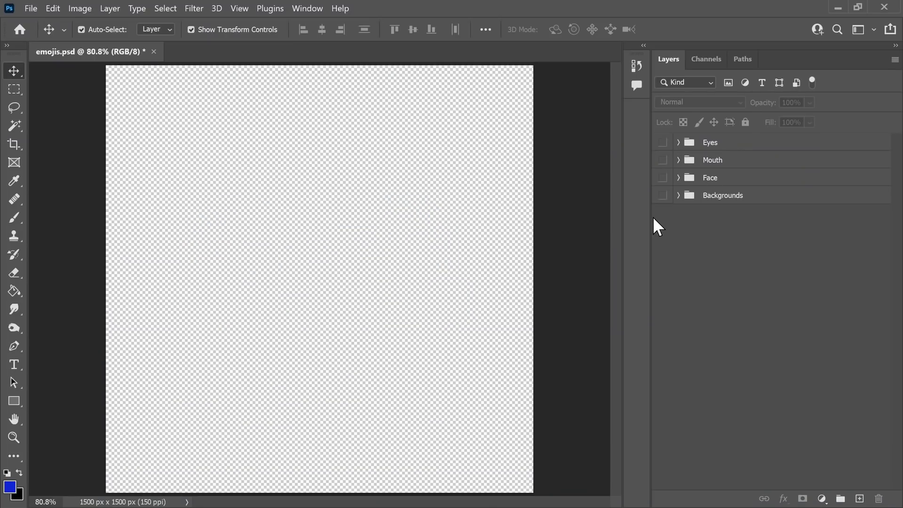
left_click(662, 177)
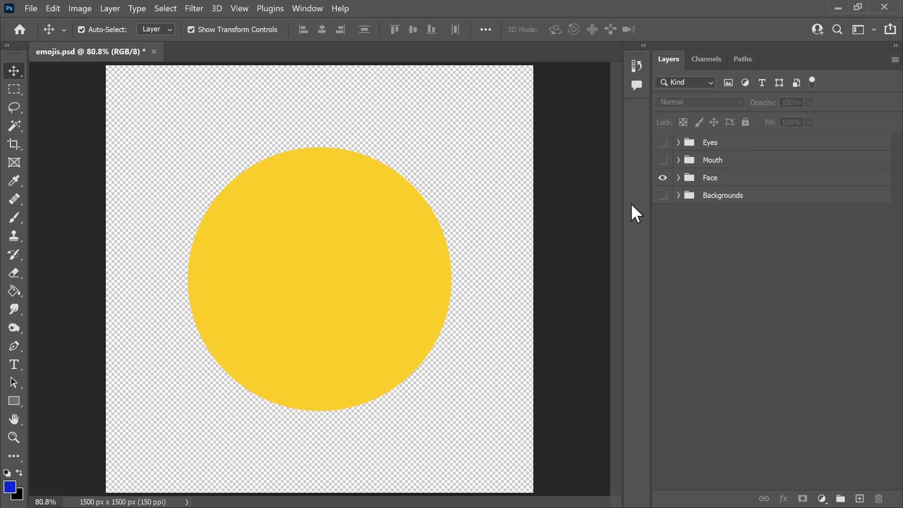
left_click(31, 7)
mouse_move(58, 230)
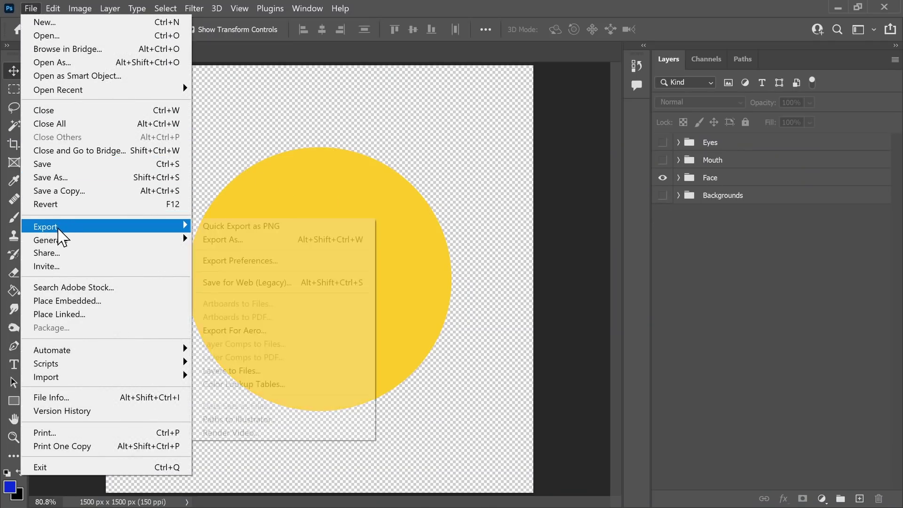
left_click(269, 371)
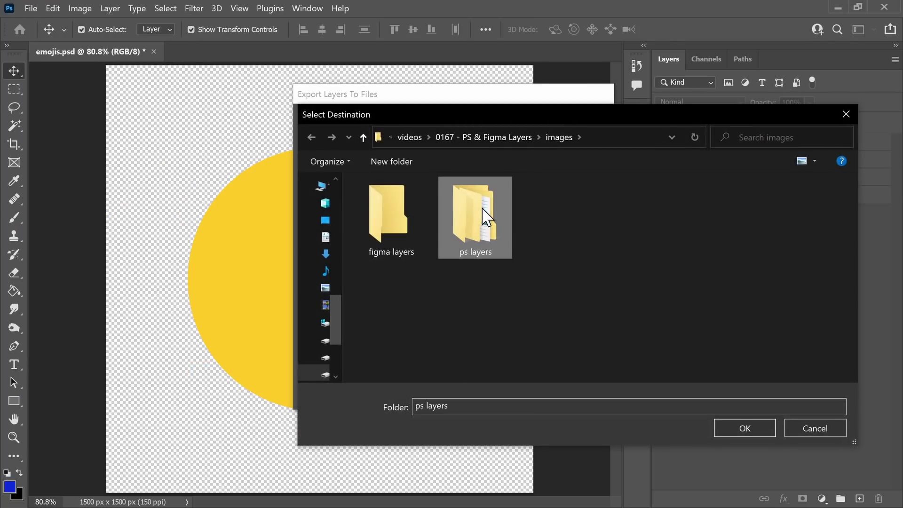
double_click(482, 198)
double_click(562, 212)
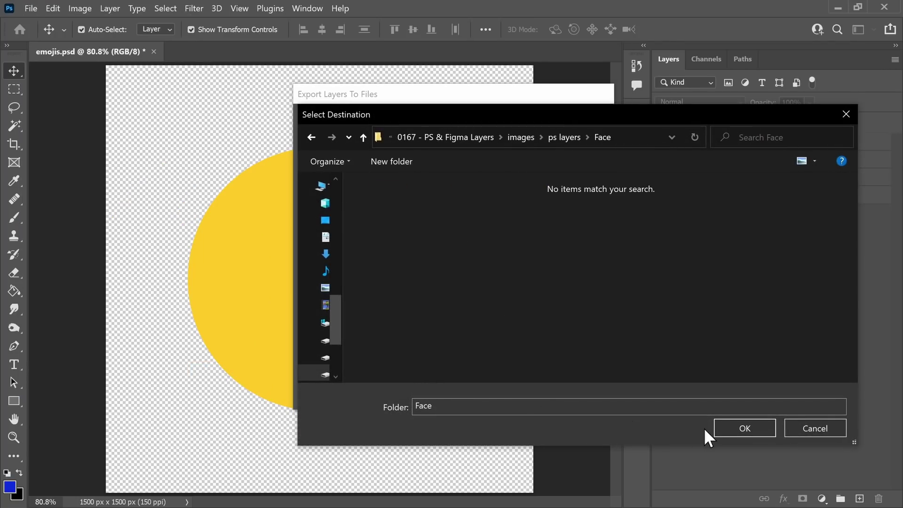
left_click(726, 429)
Step: Clear the file name prefix and run the layer export as PNG-24 with transparency
left_click(327, 183)
double_click(328, 184)
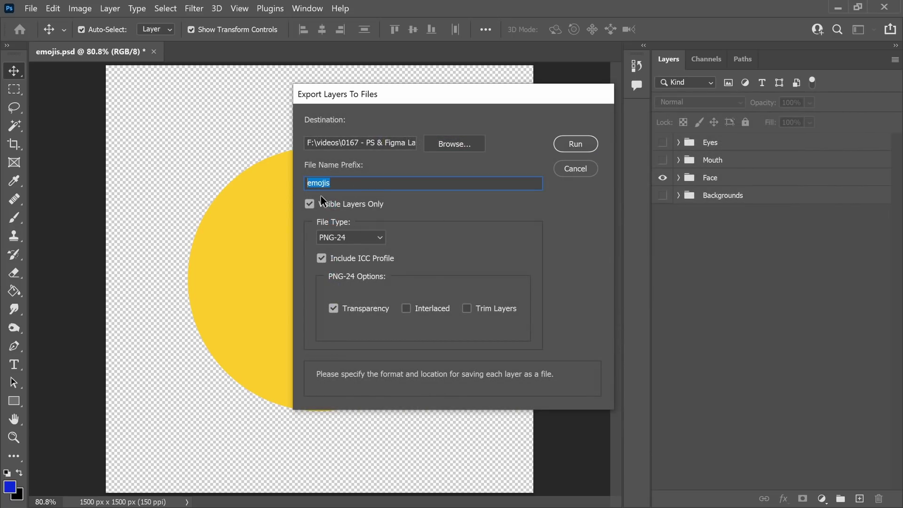
key("BackSpace")
left_click(575, 144)
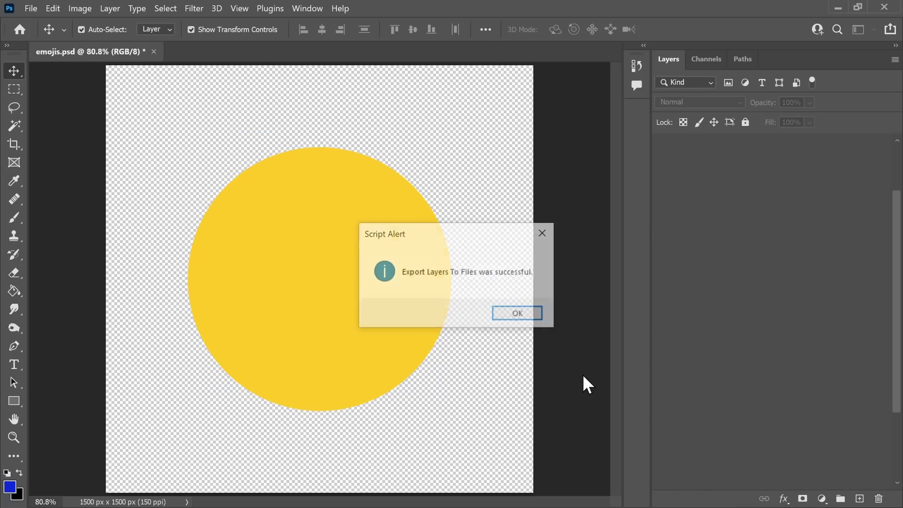
left_click(517, 313)
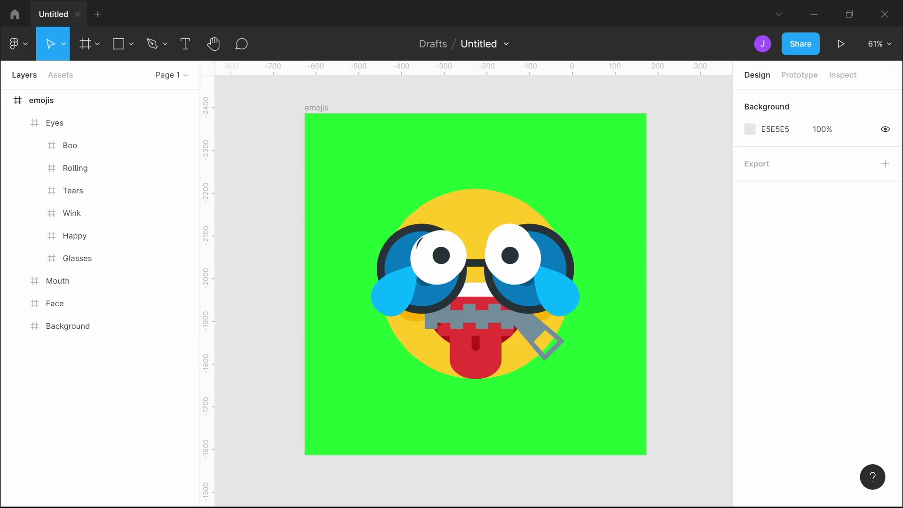
Step: In the Figma emojis file, examine the nesting and sizes of the Eyes frame, its Boo frame and the boo group inside
left_click(18, 123)
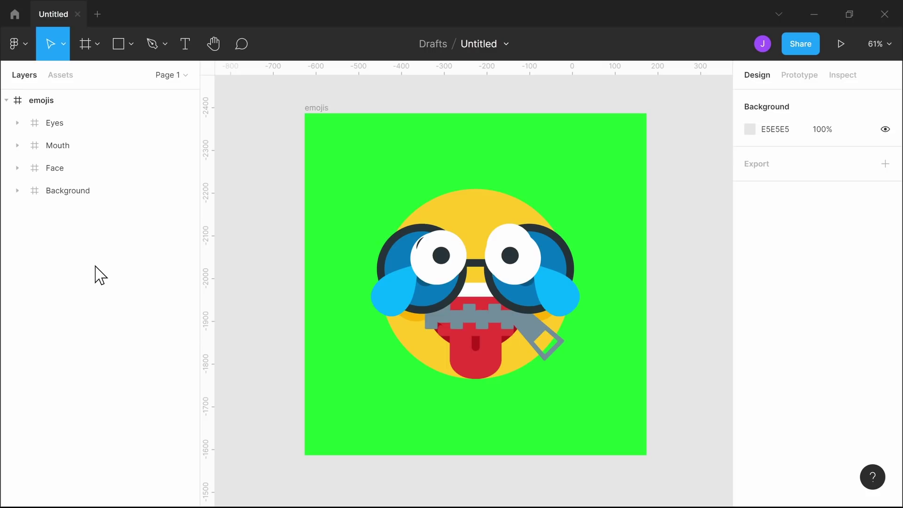
left_click(57, 125)
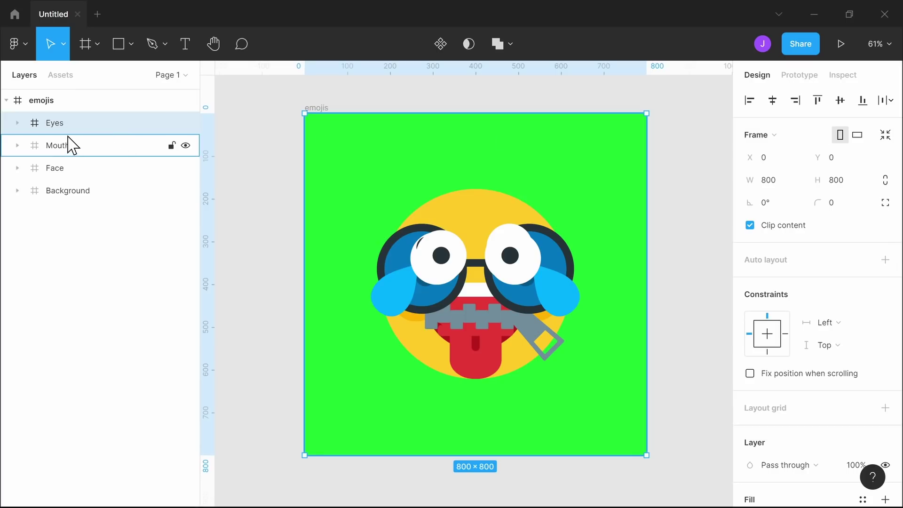
left_click(18, 123)
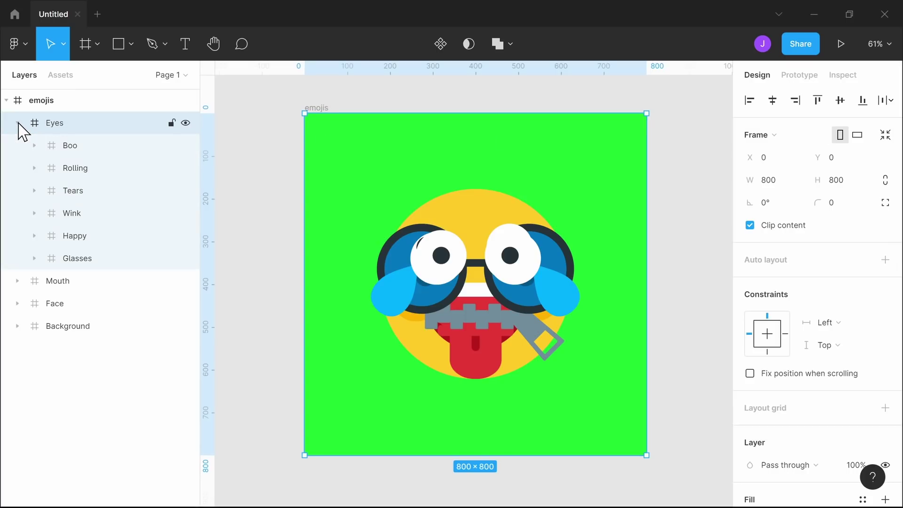
left_click(67, 145)
left_click(35, 145)
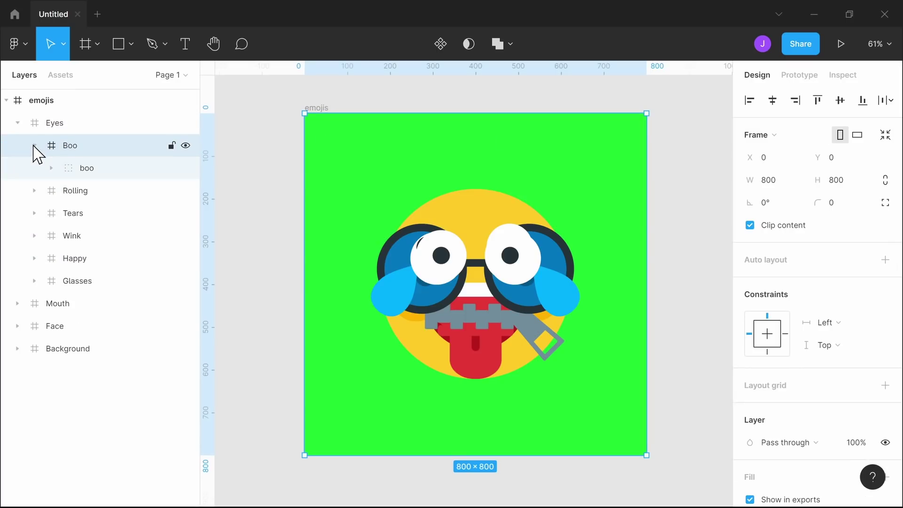
left_click(86, 169)
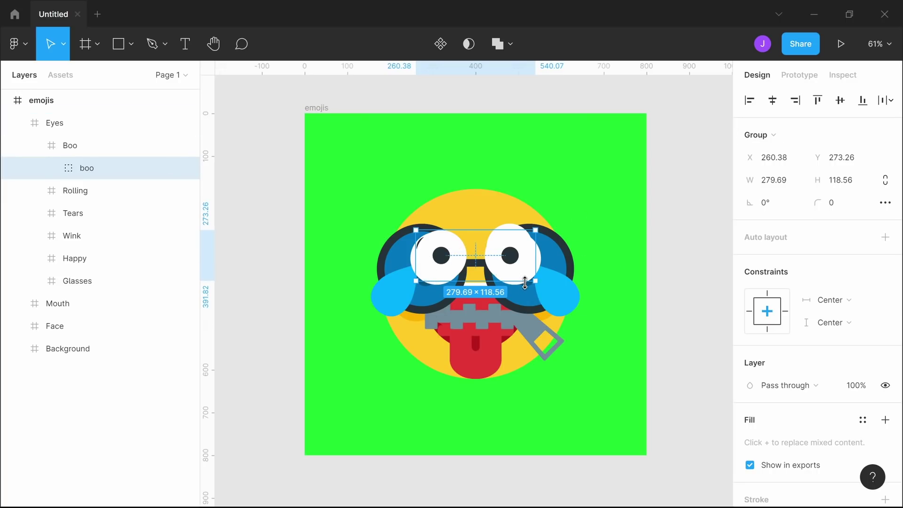
left_click(323, 332)
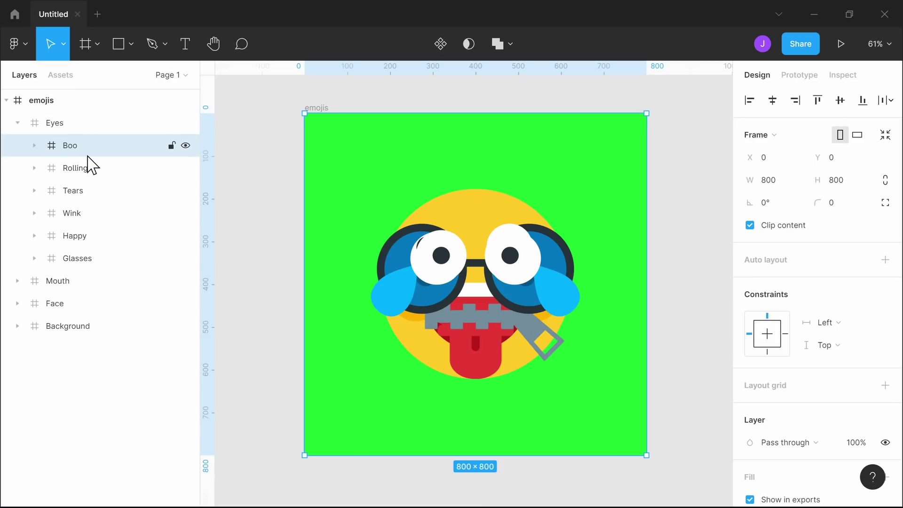
Step: Hide the Boo, Tears, Wink, Happy and Glasses frames so that Rolling is the only visible frame in Eyes
left_click(185, 146)
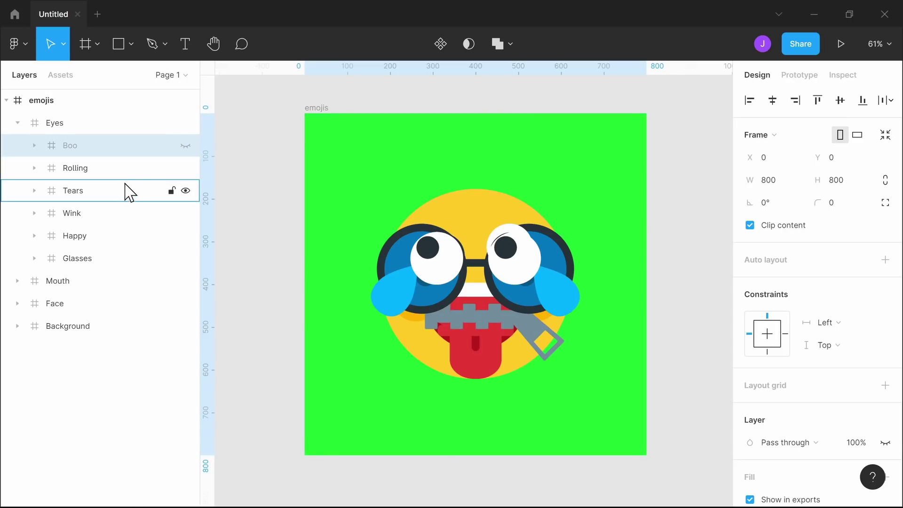
left_click(186, 191)
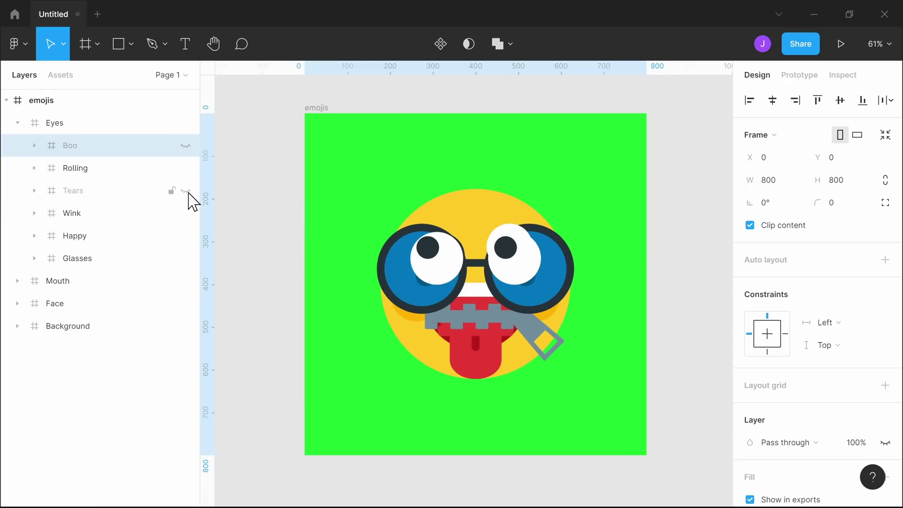
left_click(186, 237)
left_click(186, 259)
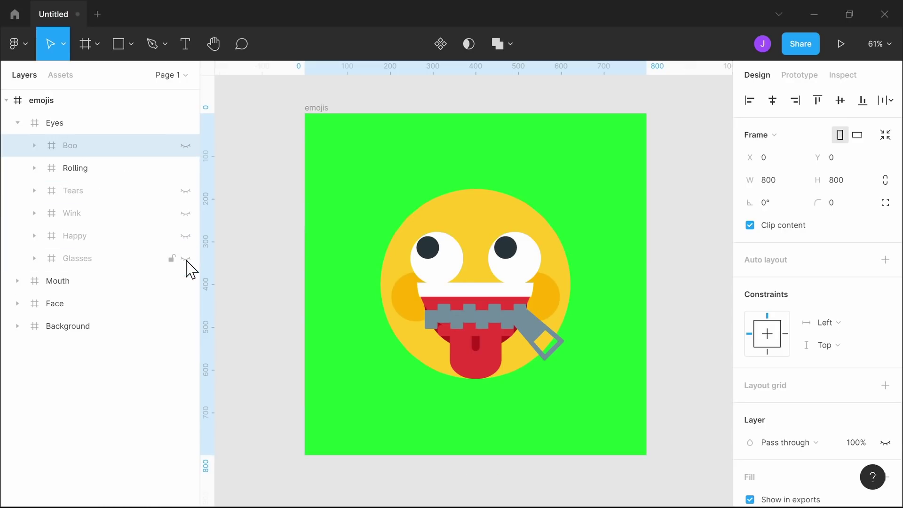
Step: Hide the Zipper, Straight, SmileBig, Blush and Teeth frames so that only Tongue stays visible in Mouth
left_click(18, 282)
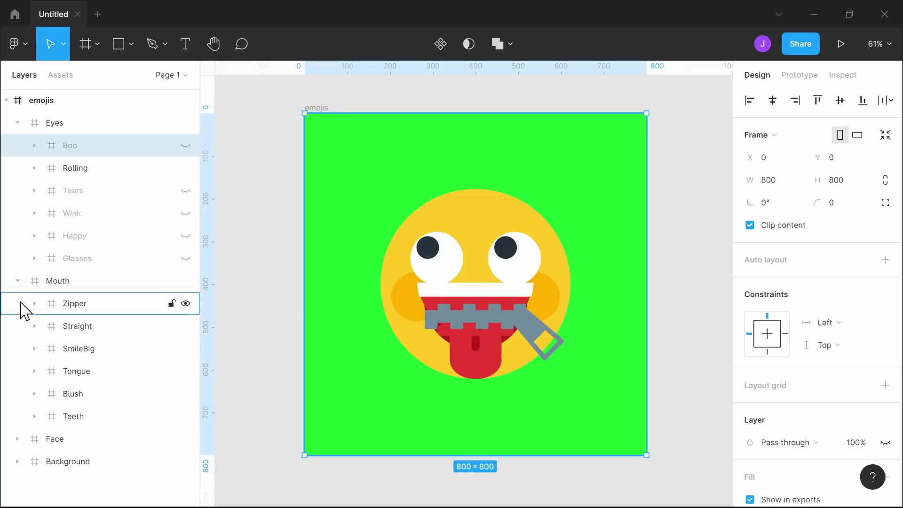
left_click(185, 304)
left_click(185, 326)
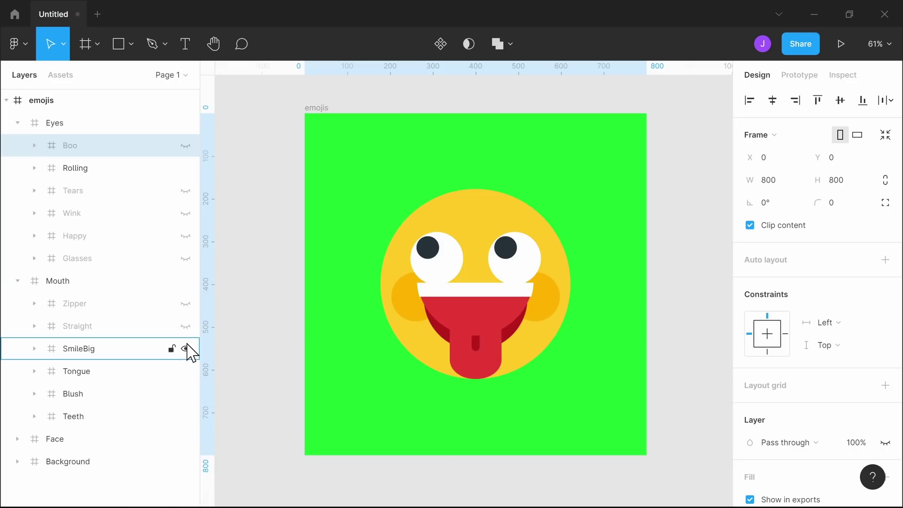
left_click(186, 349)
left_click(186, 394)
left_click(185, 417)
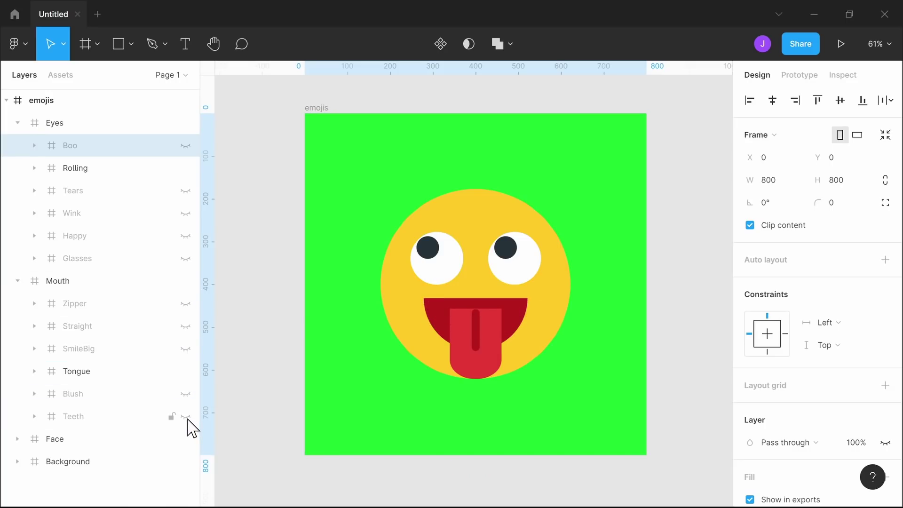
Step: Expand the Face and Background frames and hide the Green and Blue backgrounds, leaving Purple visible
left_click(18, 439)
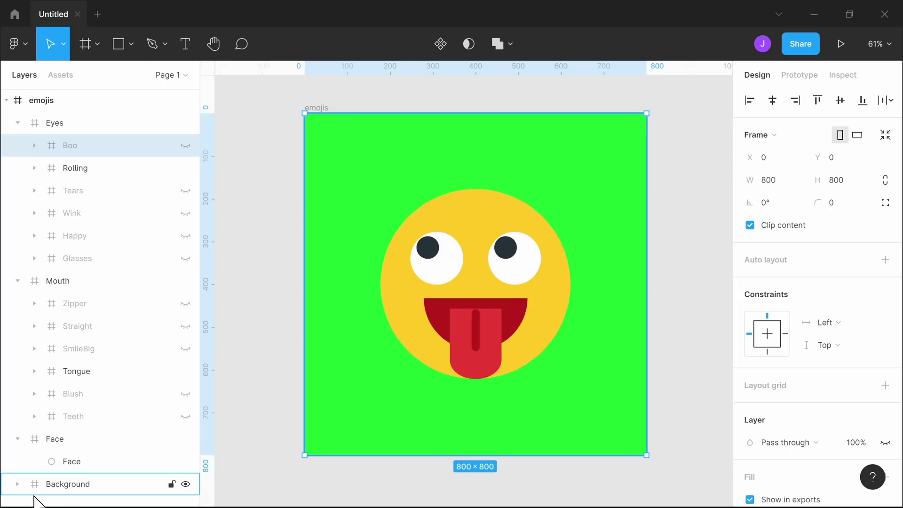
left_click(17, 484)
scroll(147, 333, "down", 2)
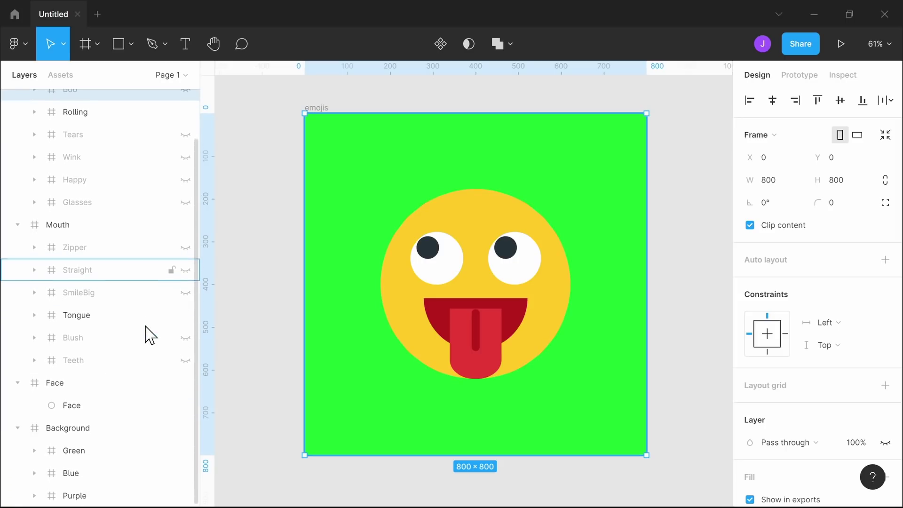
left_click(186, 450)
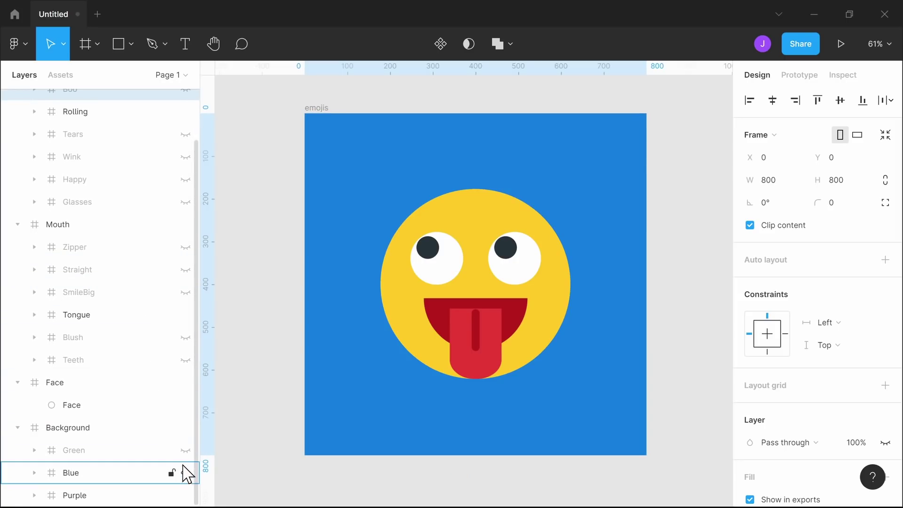
left_click(186, 473)
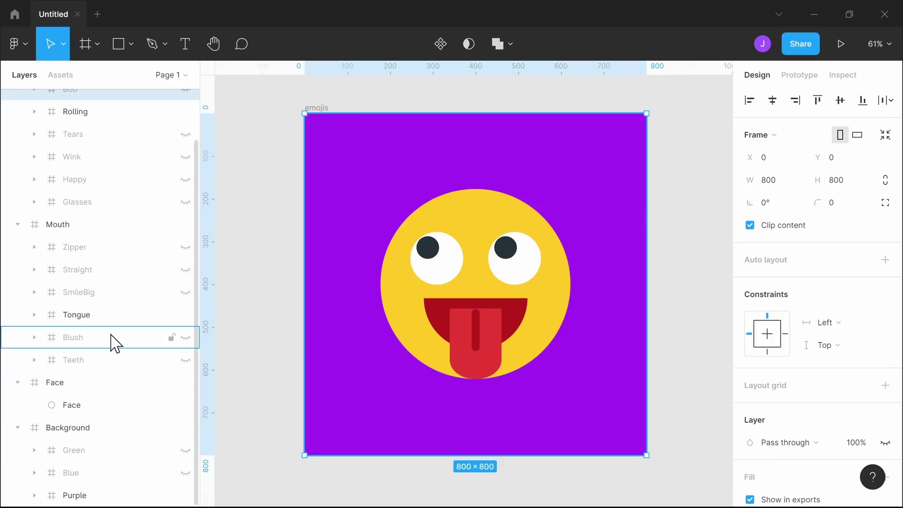
Step: Undo all the visibility changes made to the Eyes, Mouth and Background frames
key("ctrl+z")
key("ctrl+z")
key("ctrl+z")
key("ctrl+z")
key("ctrl+z")
key("ctrl+z")
key("ctrl+z")
key("ctrl+z")
key("ctrl+z")
key("ctrl+z")
key("ctrl+z")
key("ctrl+z")
scroll(112, 343, "up", 1)
scroll(131, 262, "up", 1)
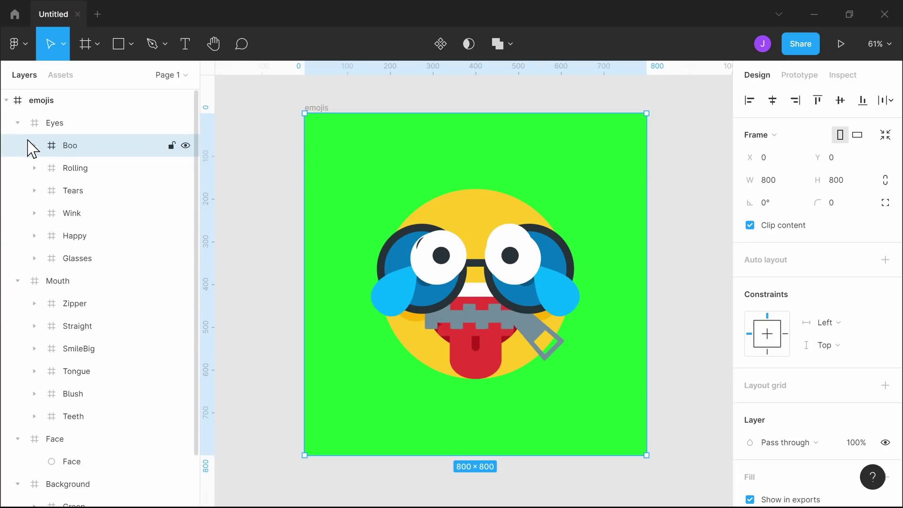
Step: Collapse the Eyes, Mouth, Face and Background frames in the layer list
left_click(17, 123)
left_click(18, 146)
left_click(17, 168)
left_click(18, 191)
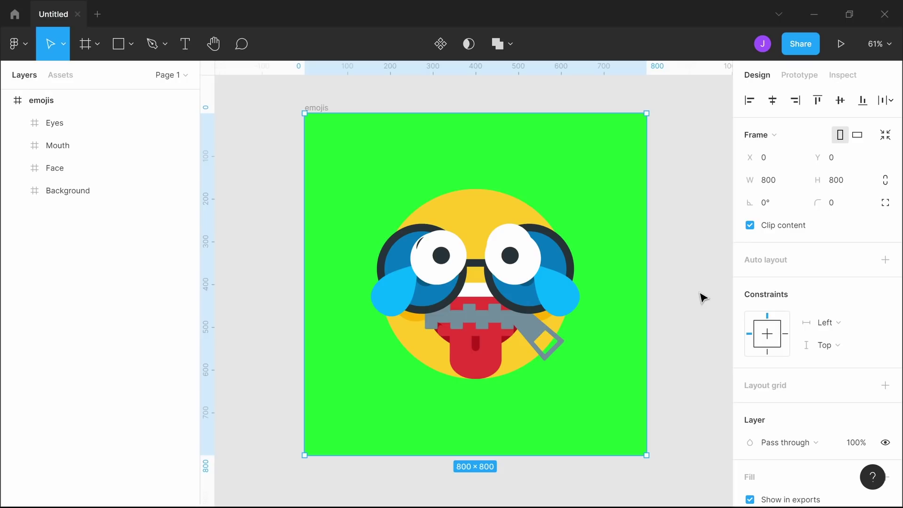
Step: Compare the PNG export preview of the boo group with that of its parent Boo frame in Eyes
left_click(17, 123)
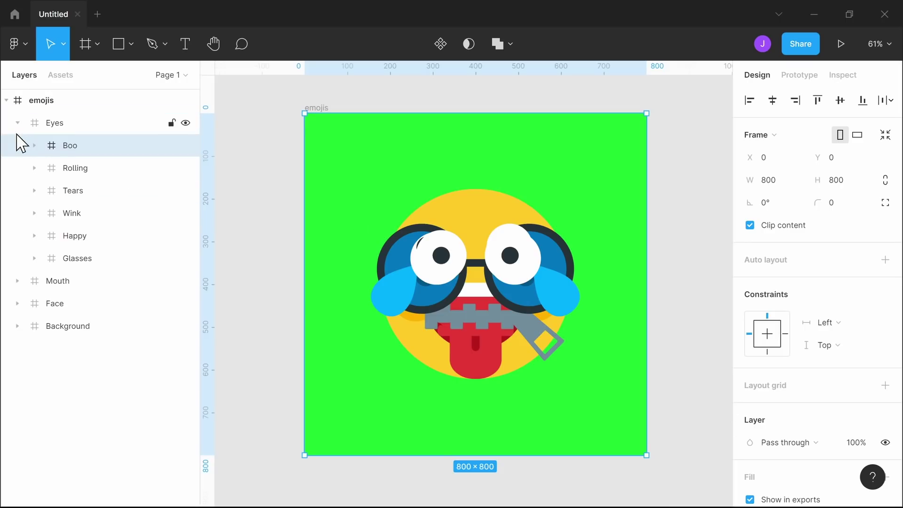
left_click(34, 145)
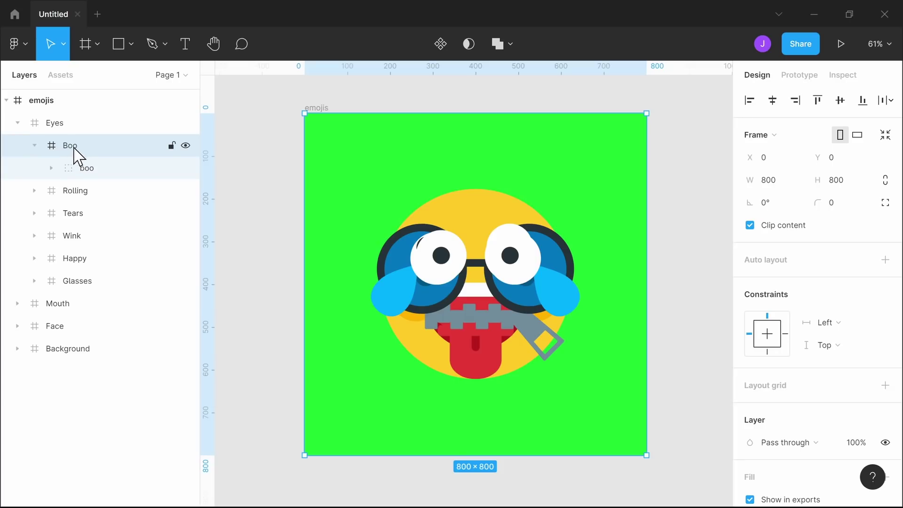
left_click(98, 176)
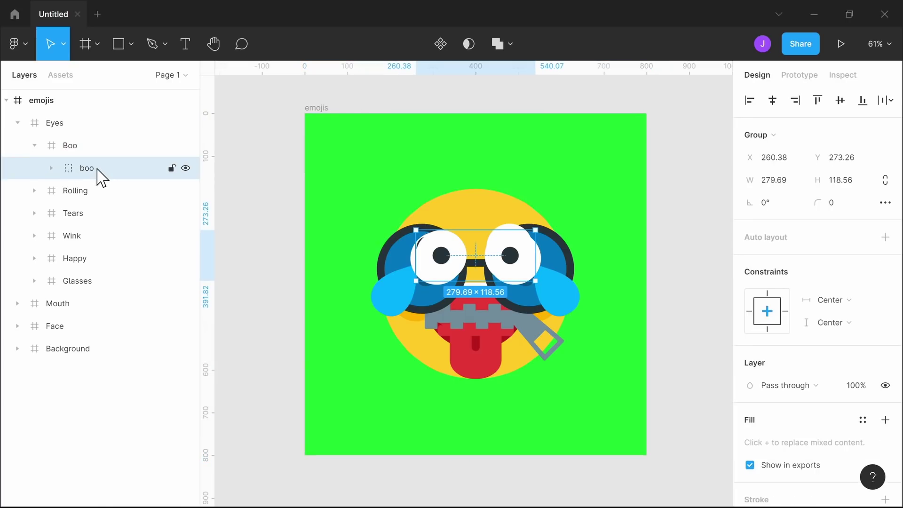
scroll(807, 289, "down", 7)
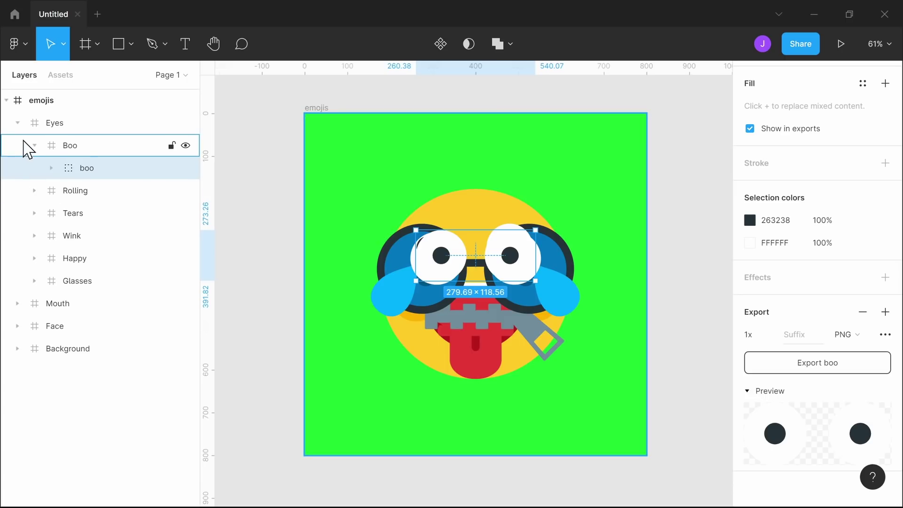
left_click(83, 149)
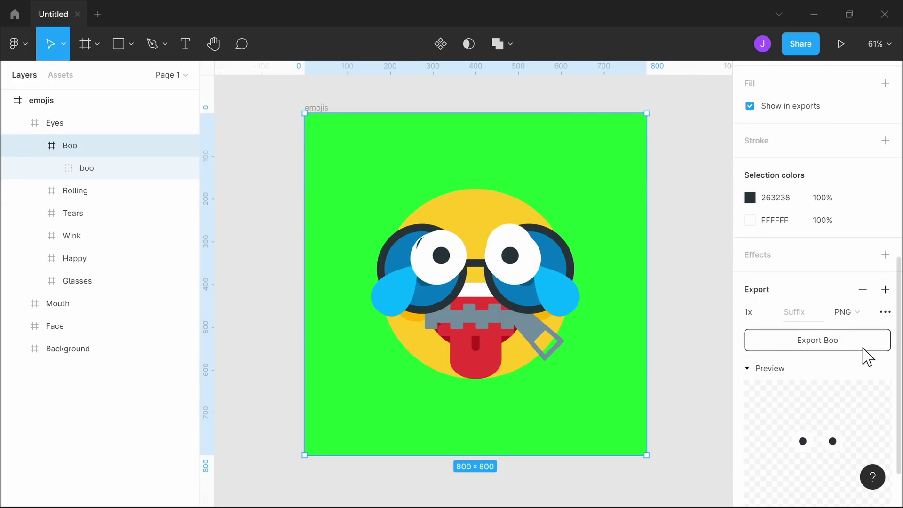
scroll(863, 351, "down", 2)
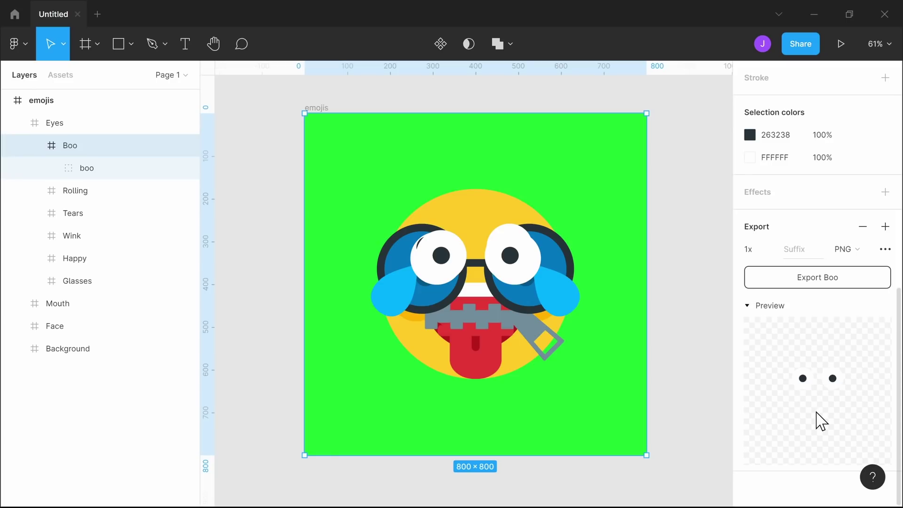
Step: Select all six Eyes frames from Boo to Glasses and add a 1x PNG export setting to them
key("alt+l")
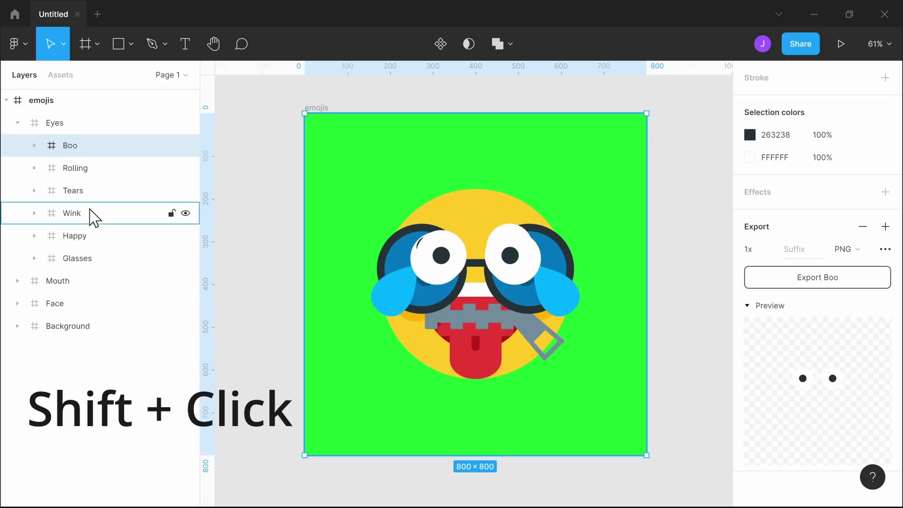
left_click(82, 266, "shift")
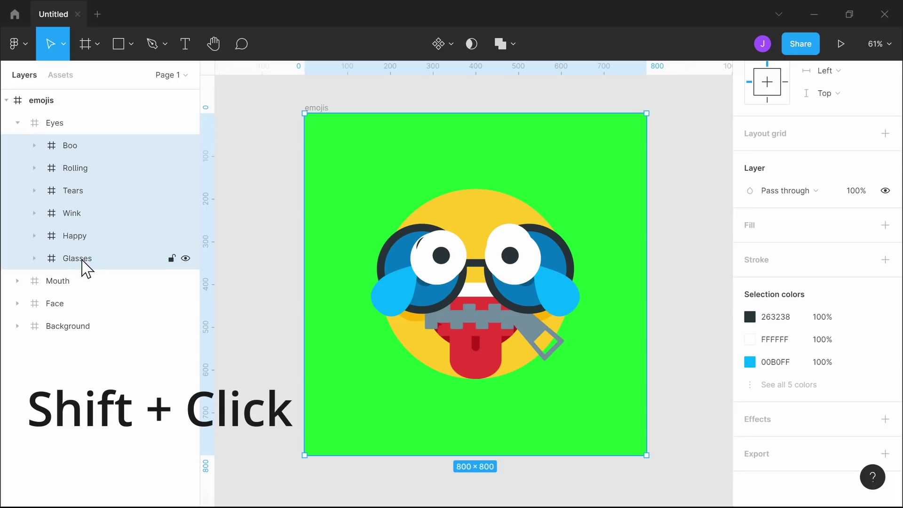
left_click(885, 454)
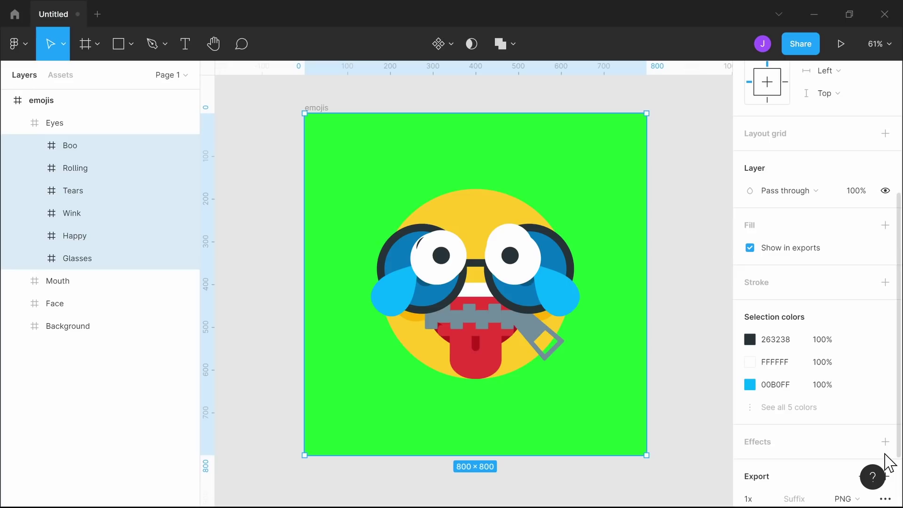
scroll(857, 425, "down", 2)
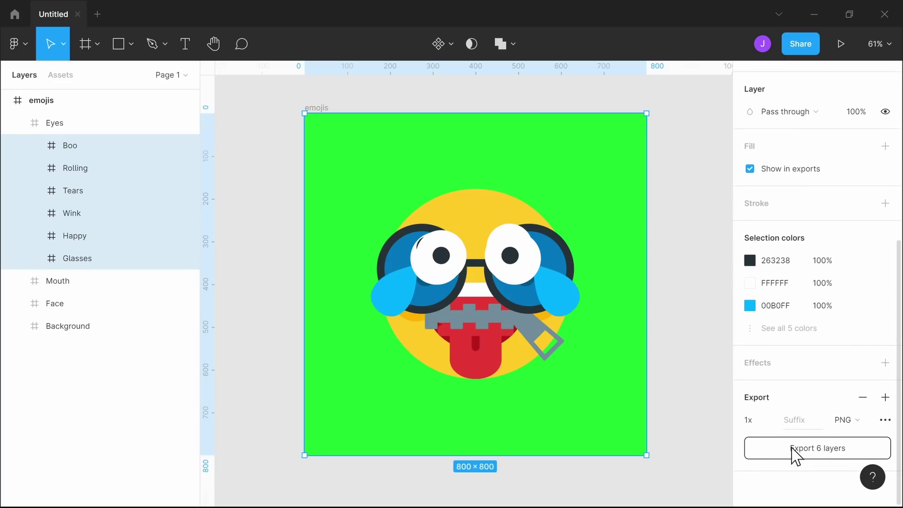
left_click(864, 428)
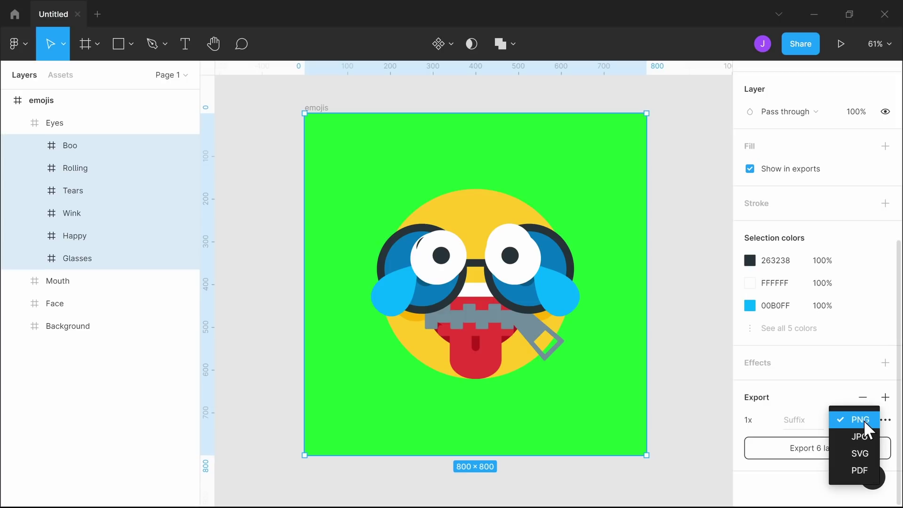
left_click(812, 412)
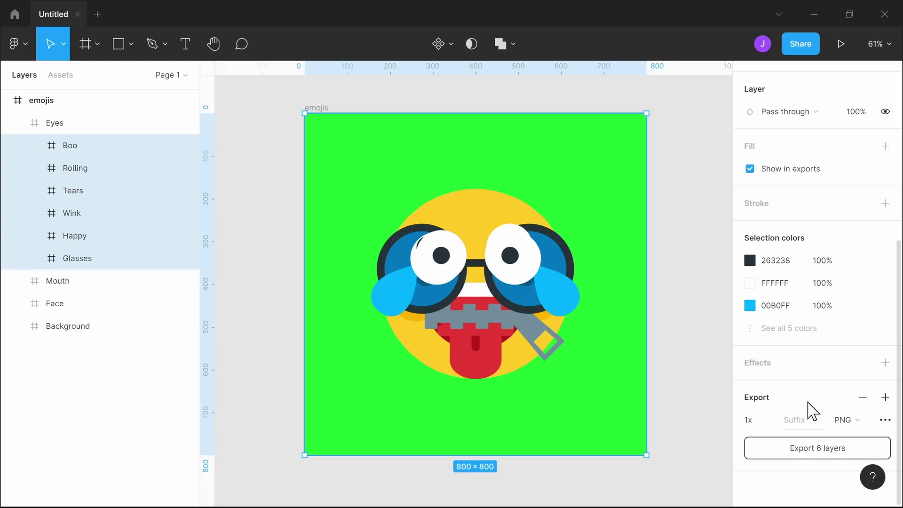
Step: Export the six selected Eyes frames into a new folder named Eyes inside figma layers
left_click(815, 449)
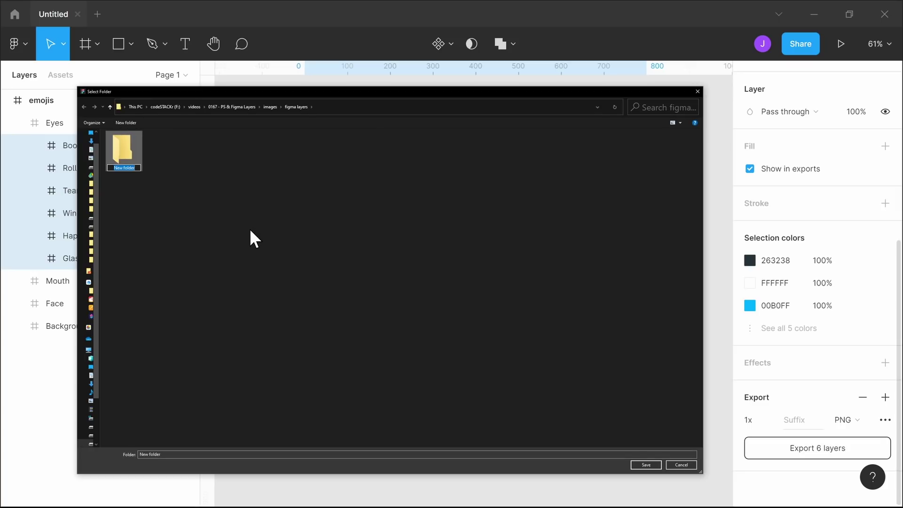
type("Eyes")
key("Return")
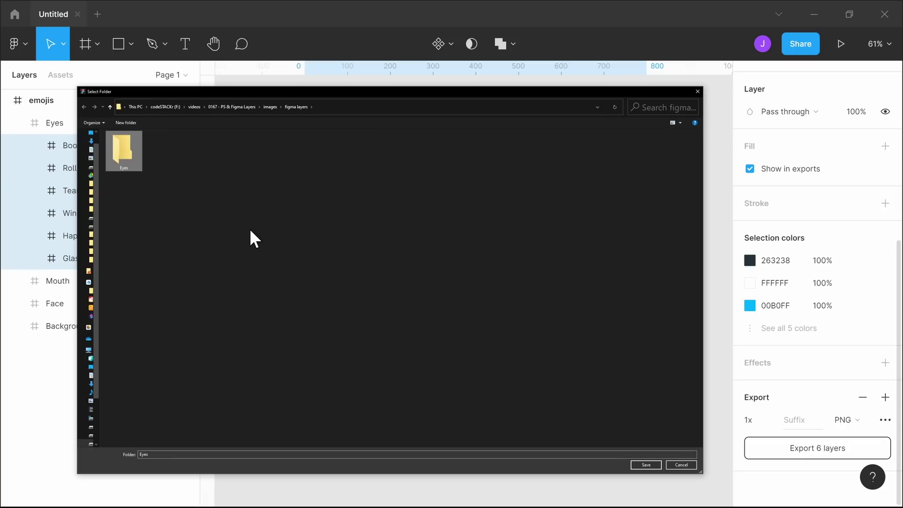
key("Return")
left_click(644, 465)
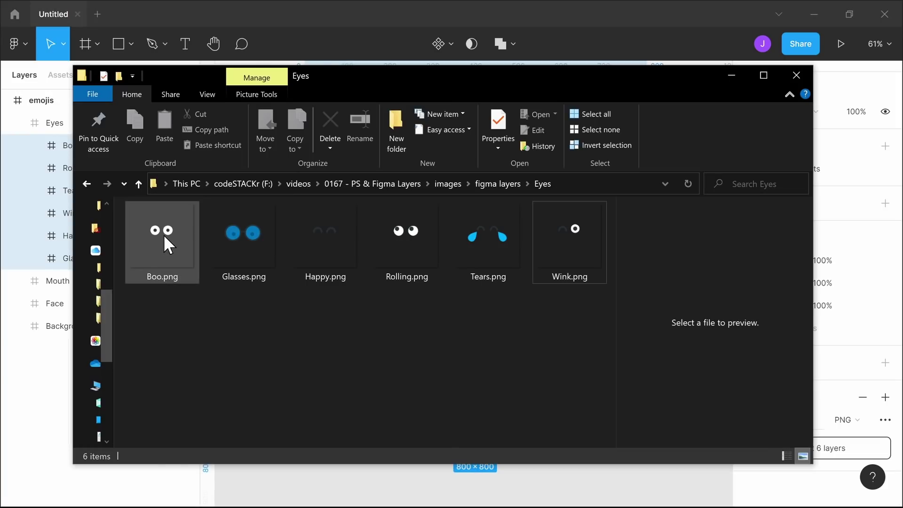
Step: Preview the exported Boo.png, Glasses.png, Happy.png and Rolling.png files in the Eyes folder
left_click(165, 236)
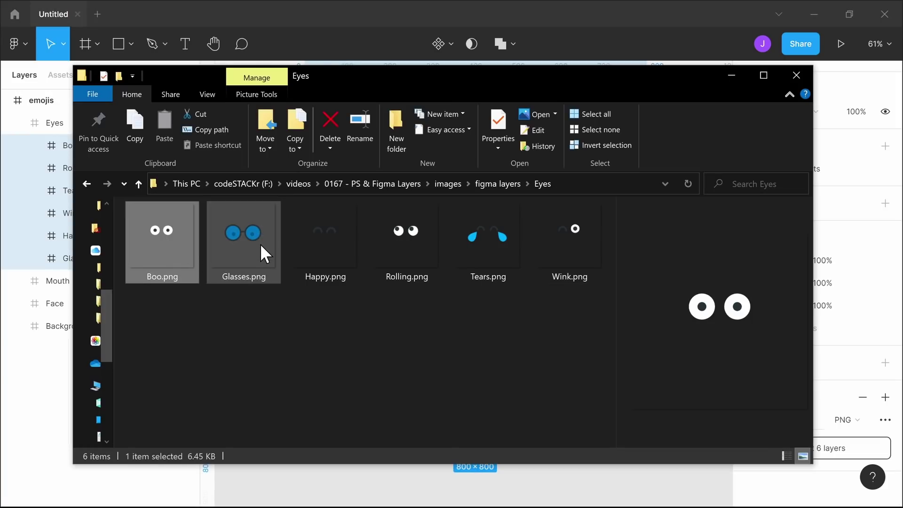
left_click(260, 242)
left_click(337, 242)
left_click(417, 242)
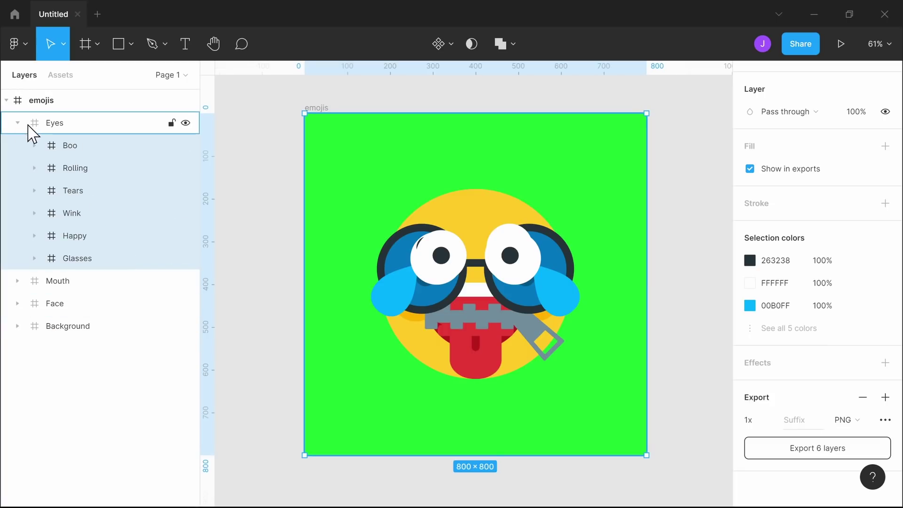
Step: Select all six Mouth frames from Zipper to Teeth and add a 1x PNG export setting to them
left_click(17, 124)
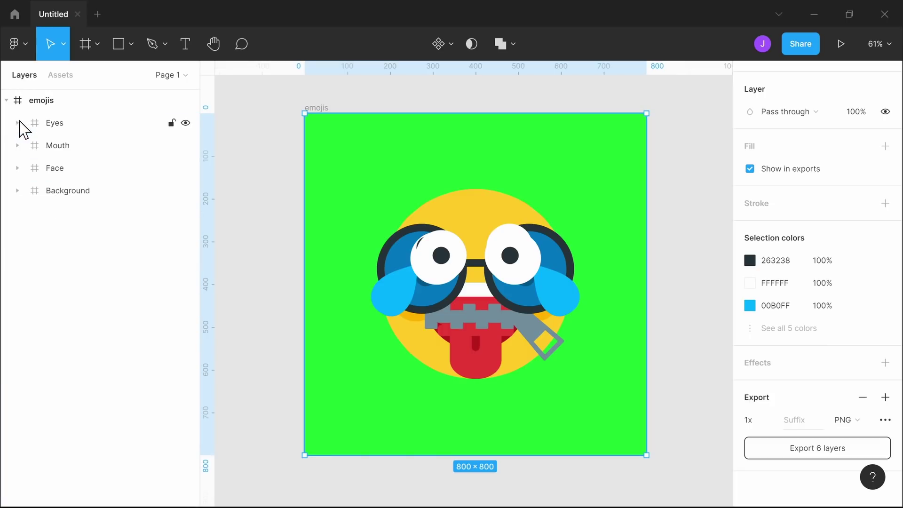
left_click(17, 145)
left_click(73, 169)
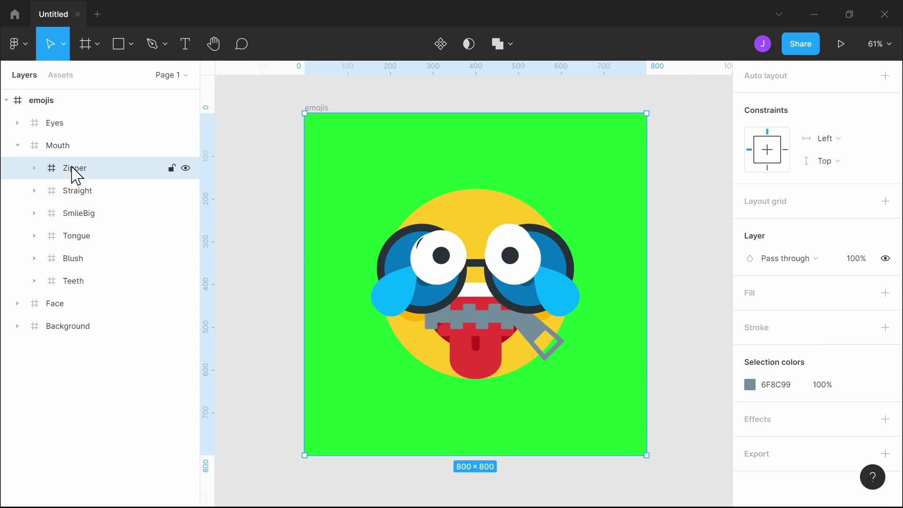
left_click(89, 282, "shift")
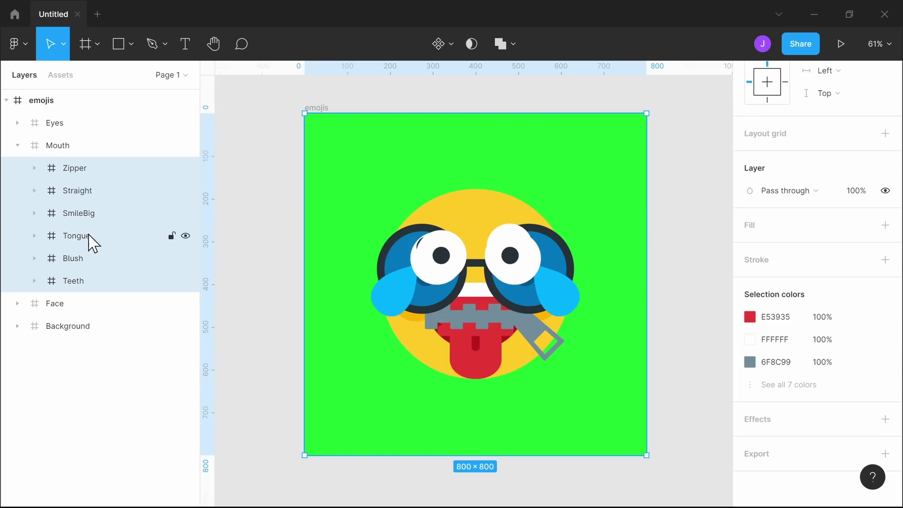
left_click(885, 454)
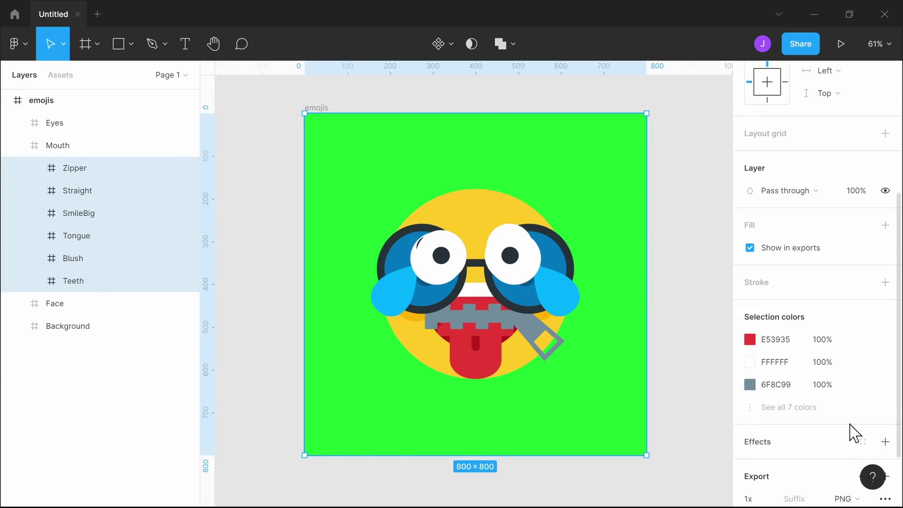
scroll(846, 426, "down", 2)
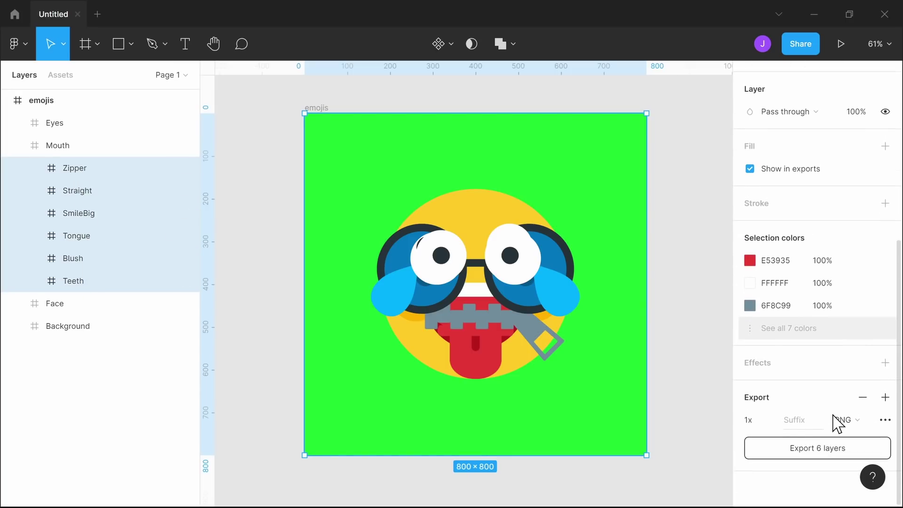
Step: Export the six selected Mouth frames into a new folder named Mouth inside figma layers
left_click(821, 454)
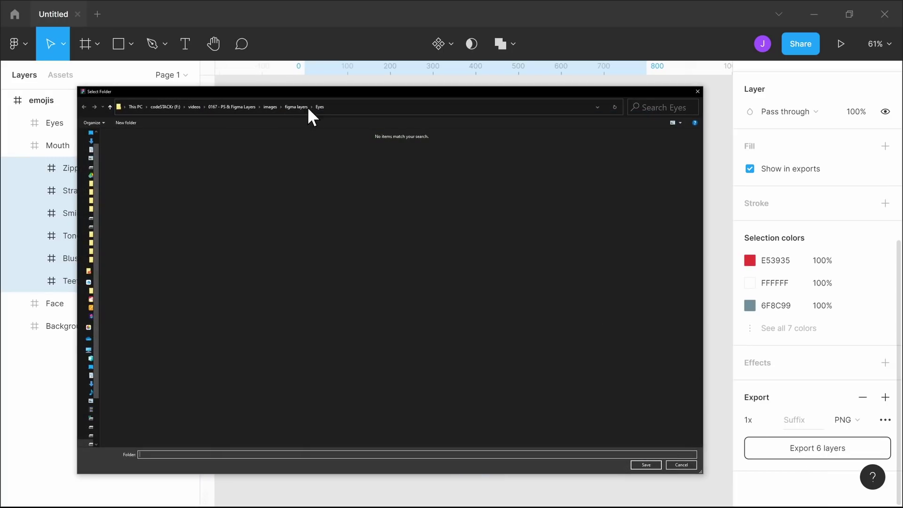
left_click(303, 107)
left_click(247, 209)
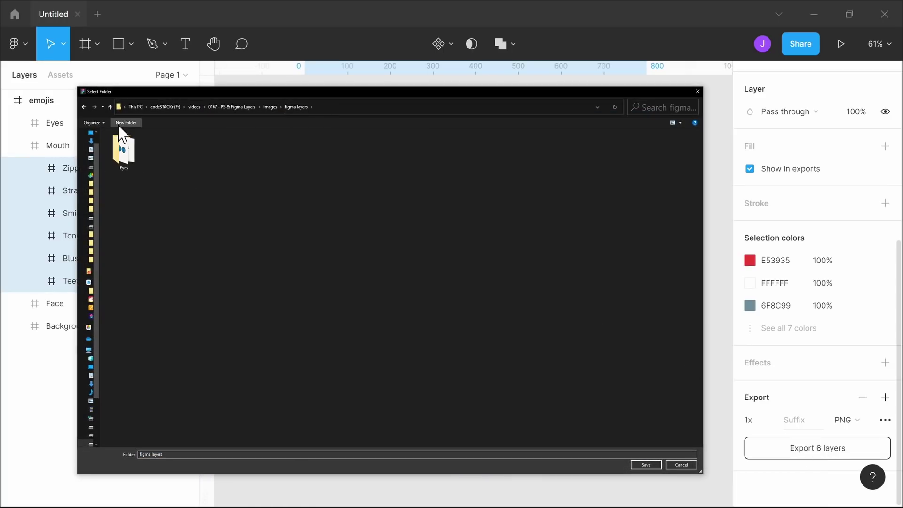
left_click(128, 123)
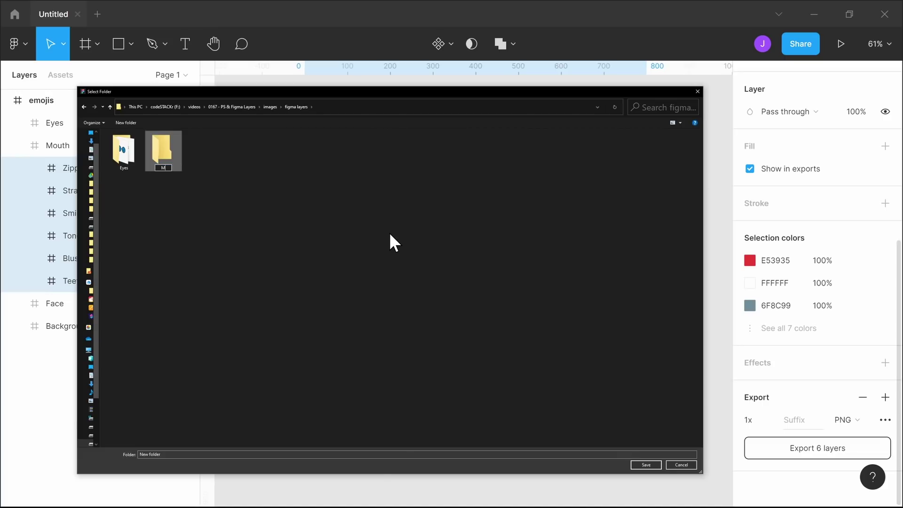
key("Return")
key("Return")
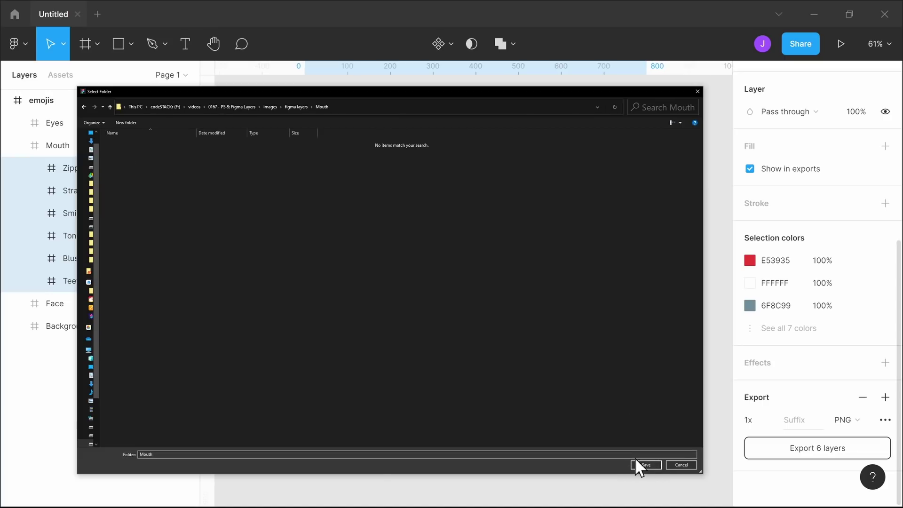
left_click(640, 465)
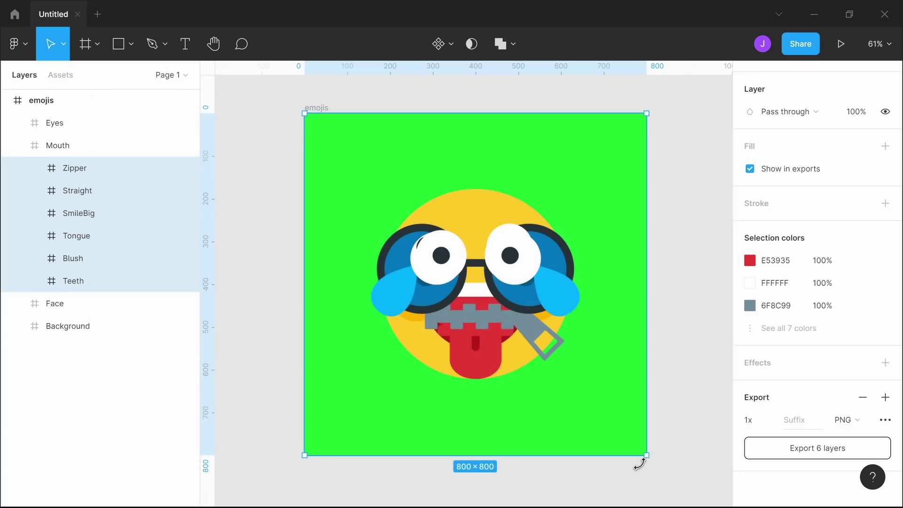
Step: Export the parent Face frame at 1x as Face.png into a new folder named Face inside figma layers
left_click(17, 146)
left_click(18, 169)
left_click(65, 191)
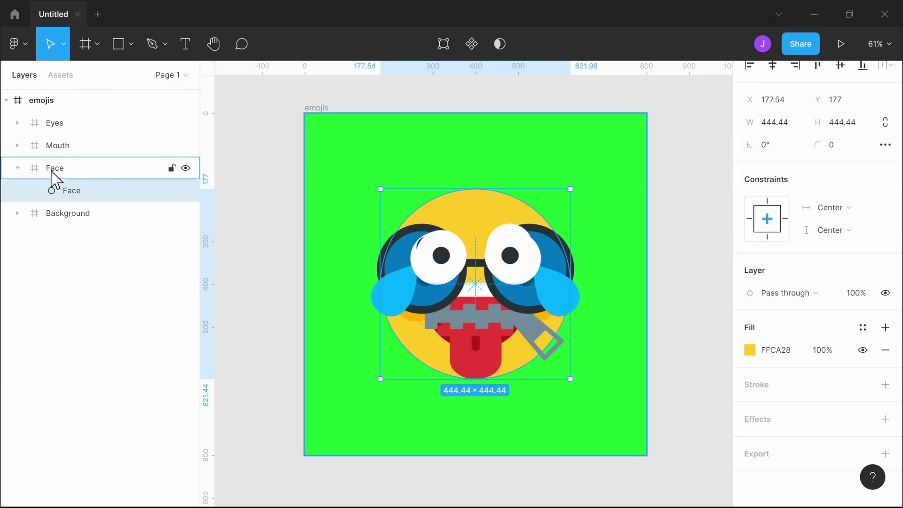
left_click(68, 173)
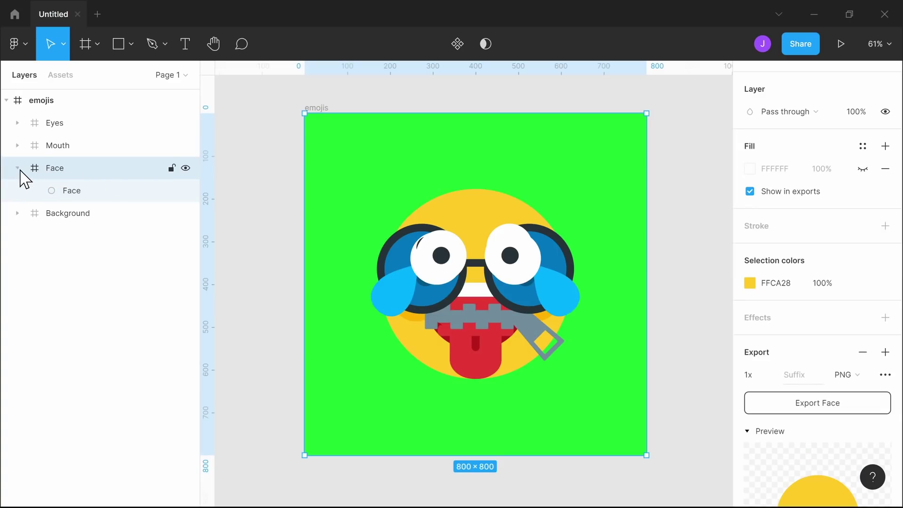
left_click(831, 408)
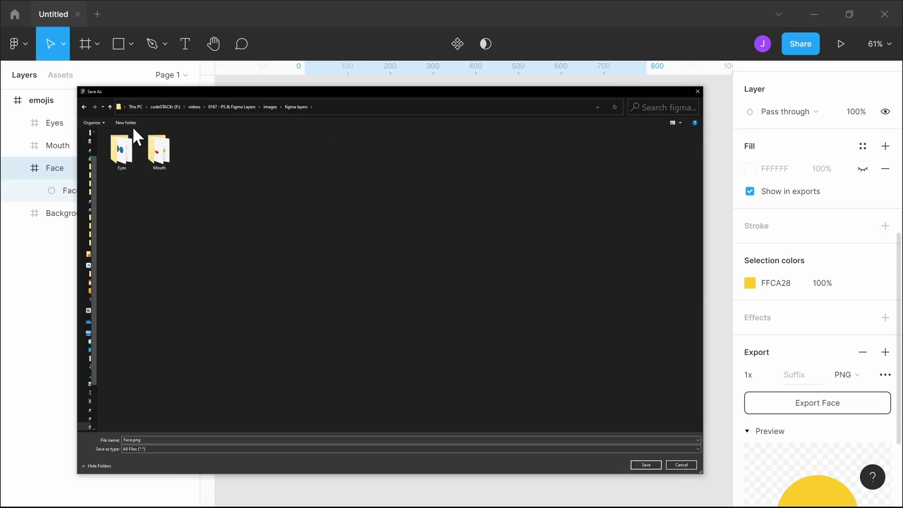
left_click(127, 121)
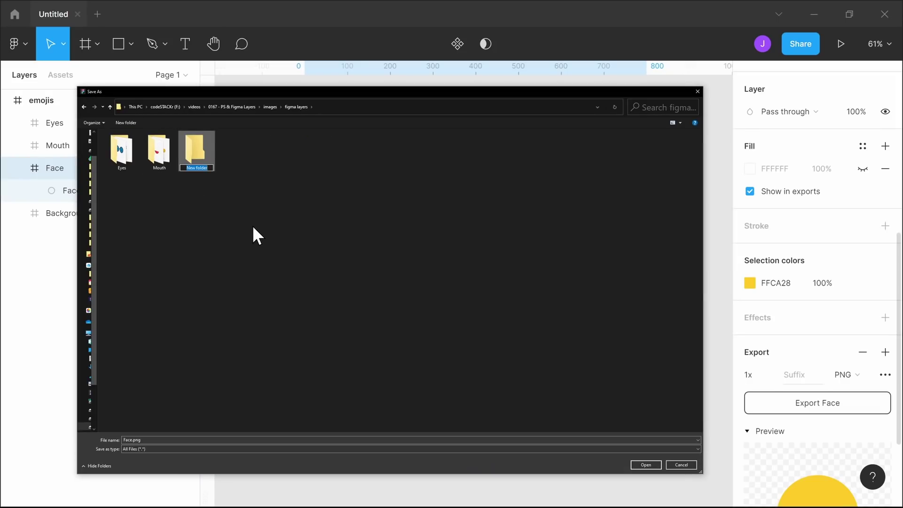
type("Face")
key("Return")
key("Return")
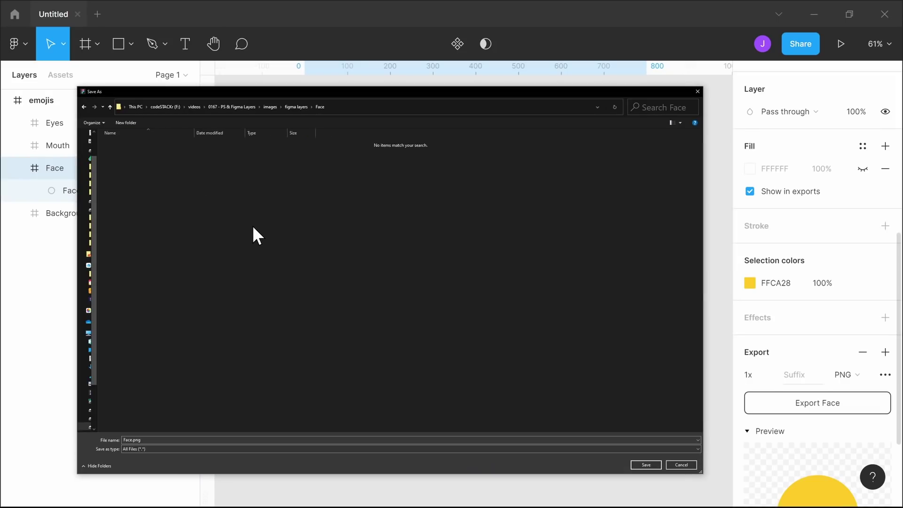
left_click(646, 465)
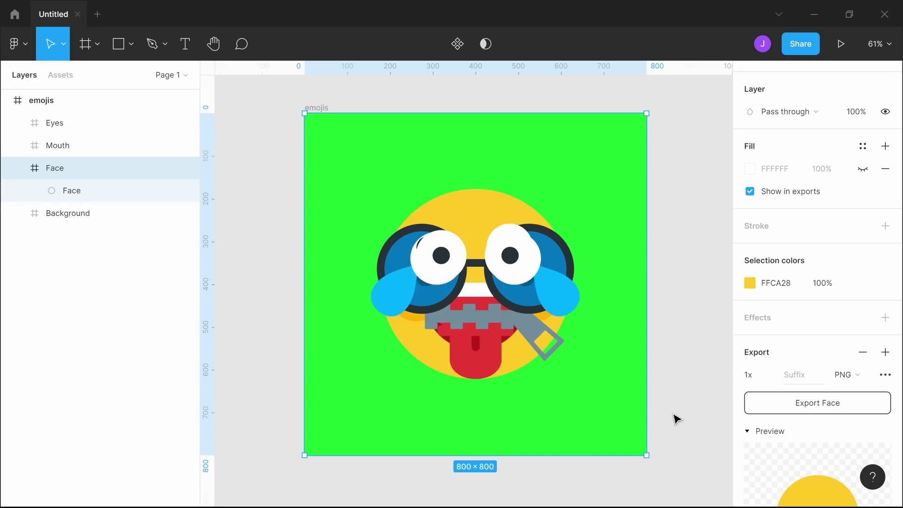
Step: Export the Green, Blue and Purple background frames as 1x PNGs into a new folder named Backgrounds inside figma layers
left_click(18, 167)
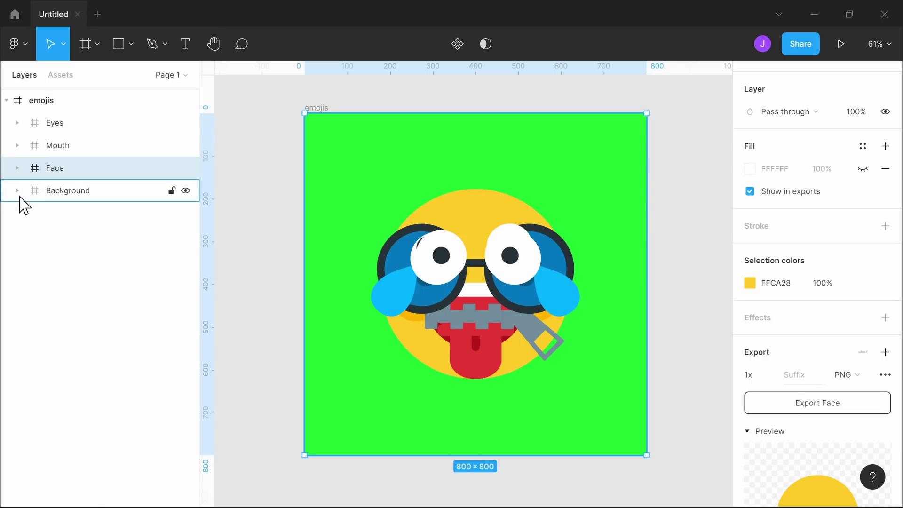
left_click(18, 191)
left_click(71, 214)
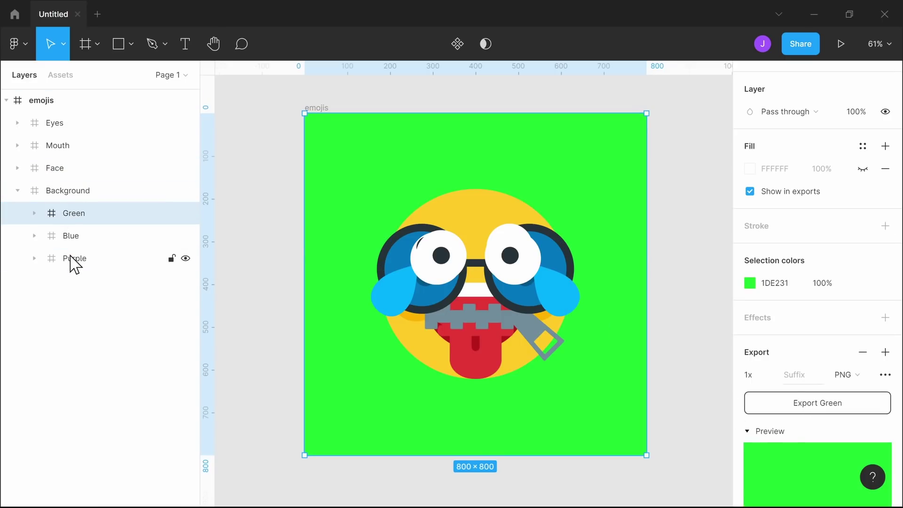
left_click(71, 260, "shift")
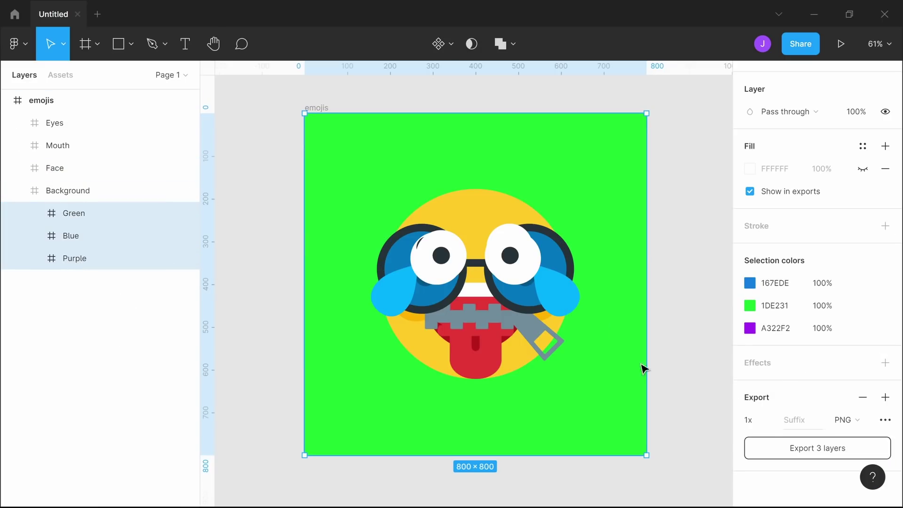
left_click(816, 453)
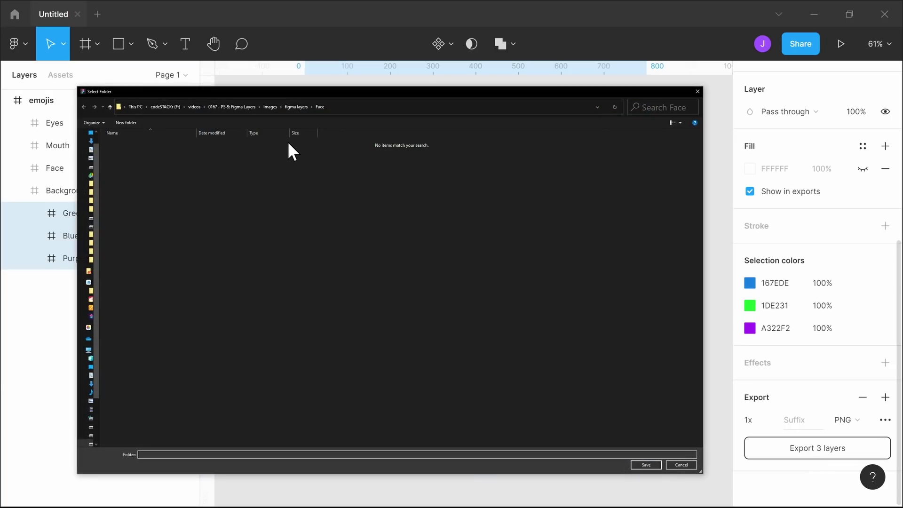
left_click(294, 106)
left_click(126, 122)
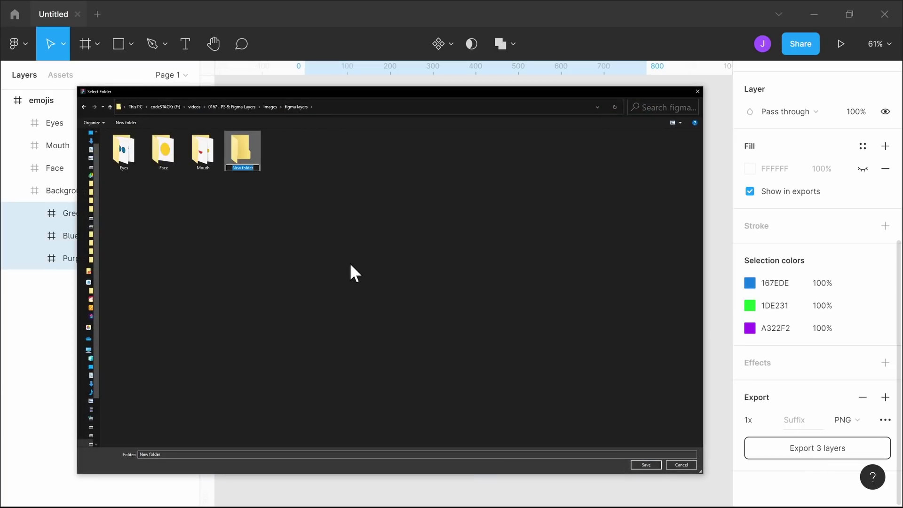
type("Backgrounds")
key("Return")
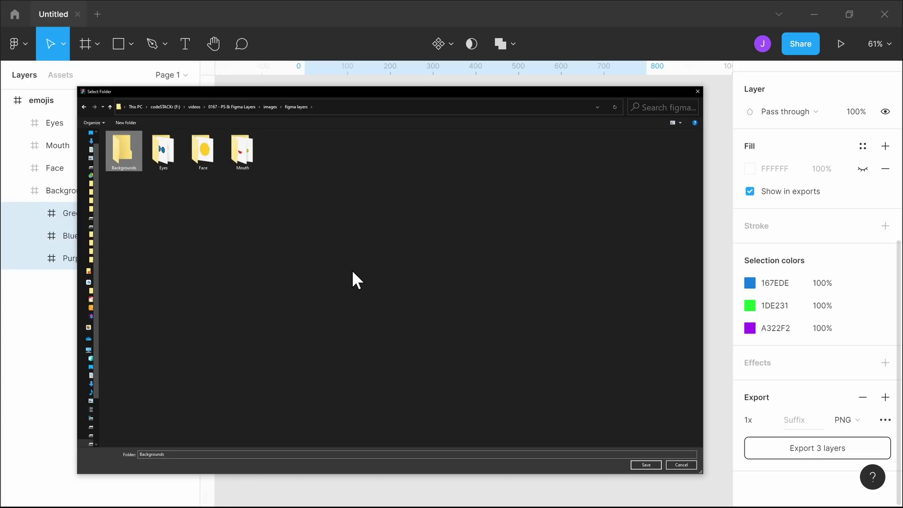
left_click(646, 464)
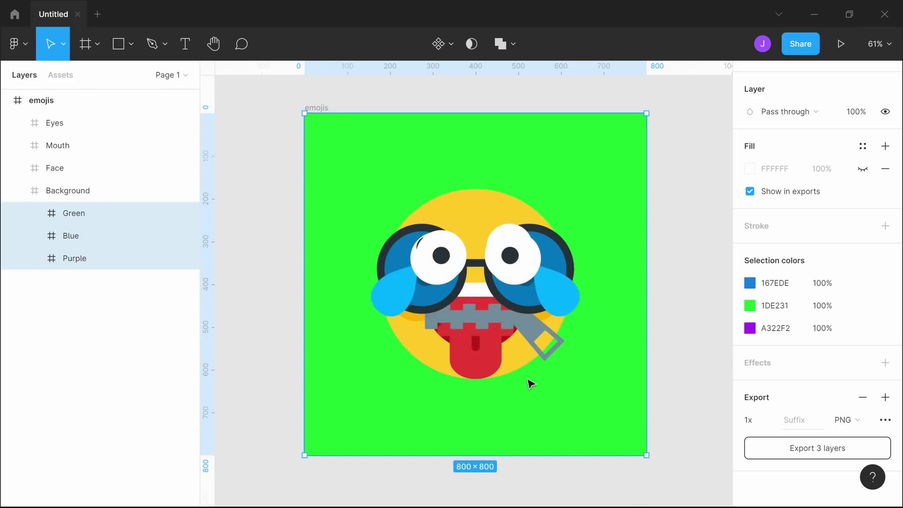
Step: Switch to File Explorer to inspect the exported files in the Face, Backgrounds and Mouth folders, and select all four trait folders in figma layers
key("alt+Tab")
left_click(503, 183)
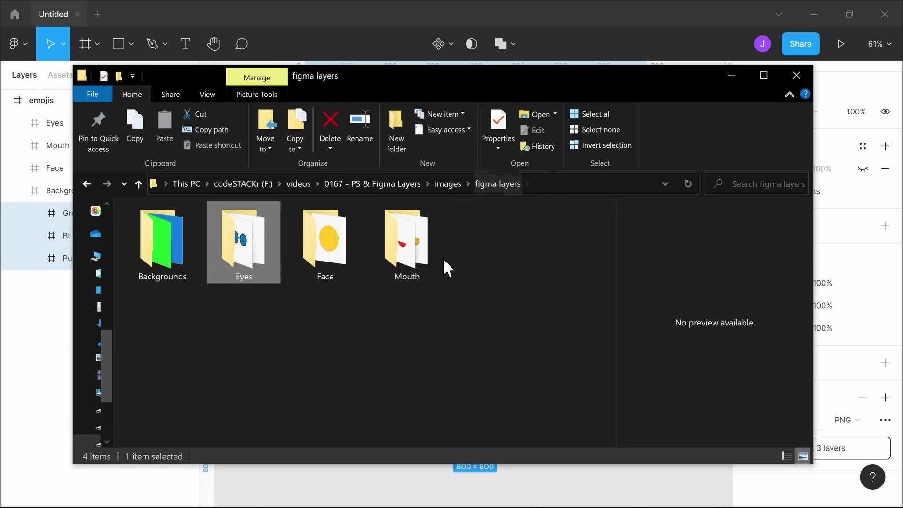
double_click(339, 254)
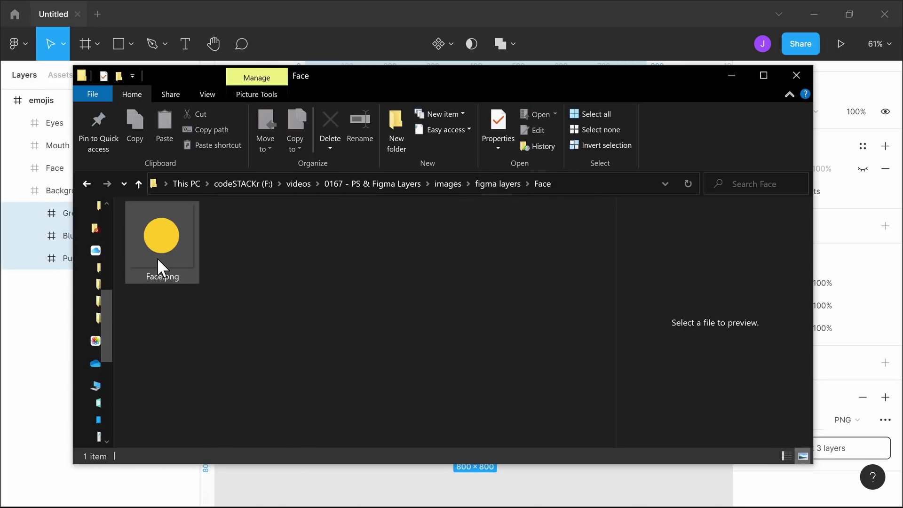
left_click(489, 184)
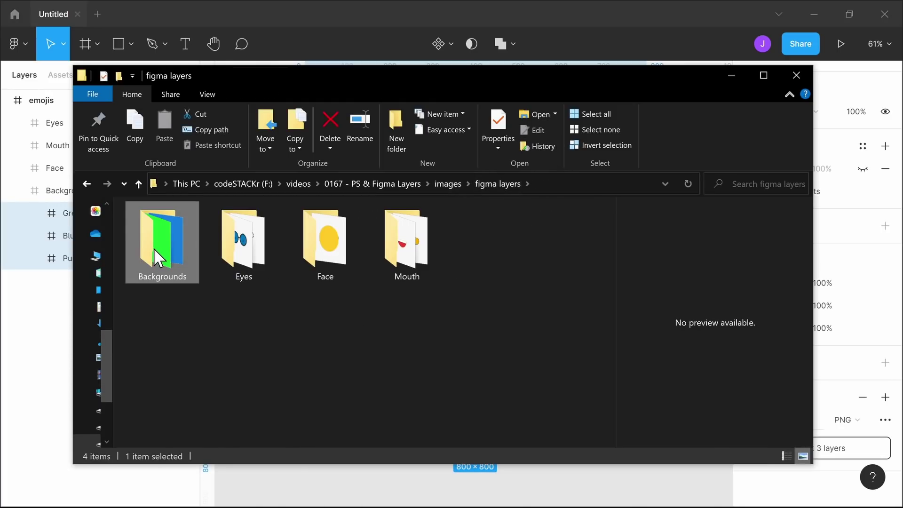
double_click(159, 257)
left_click(503, 184)
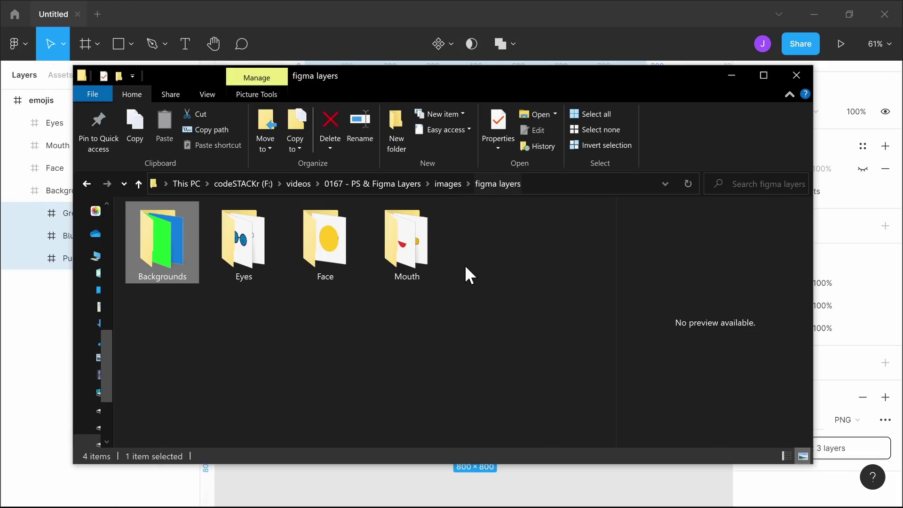
double_click(403, 258)
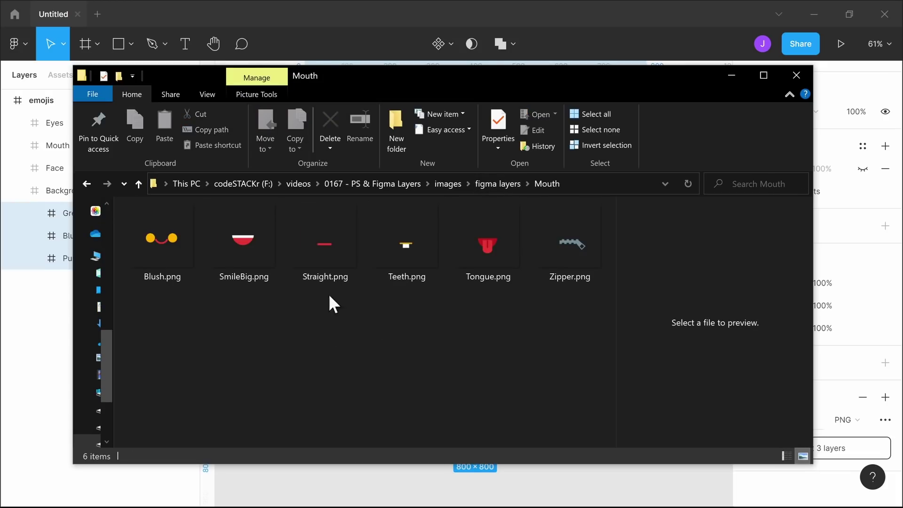
key("BackSpace")
left_click_drag(520, 354, 185, 262)
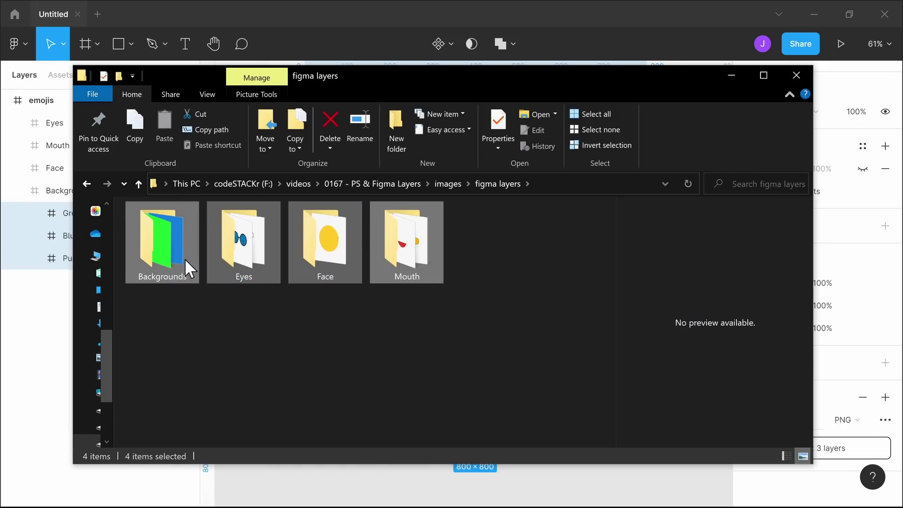